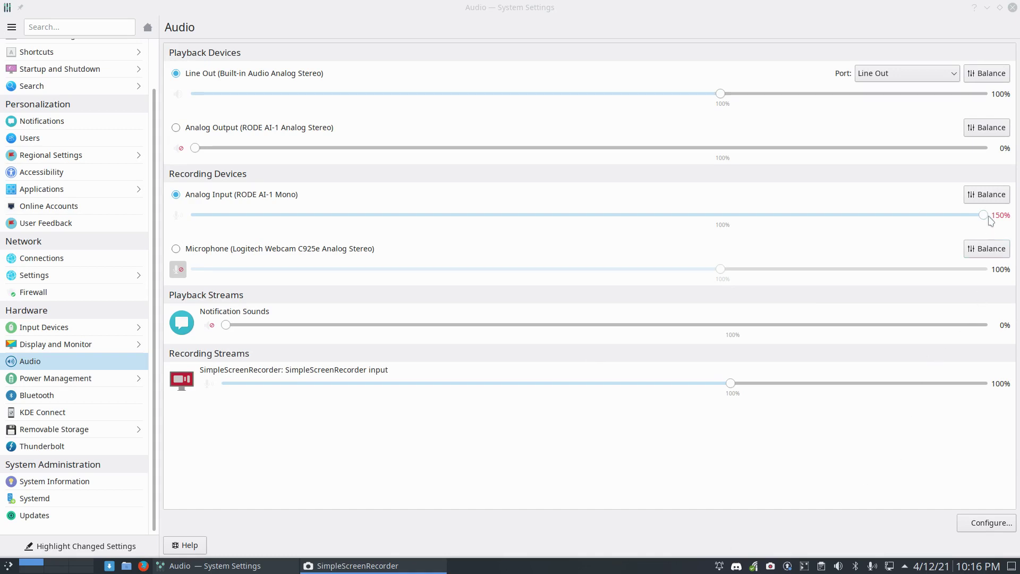
Step: Minimize the System Settings audio page to reveal the desktop
{"action": "left_click", "coordinate": [987, 7]}
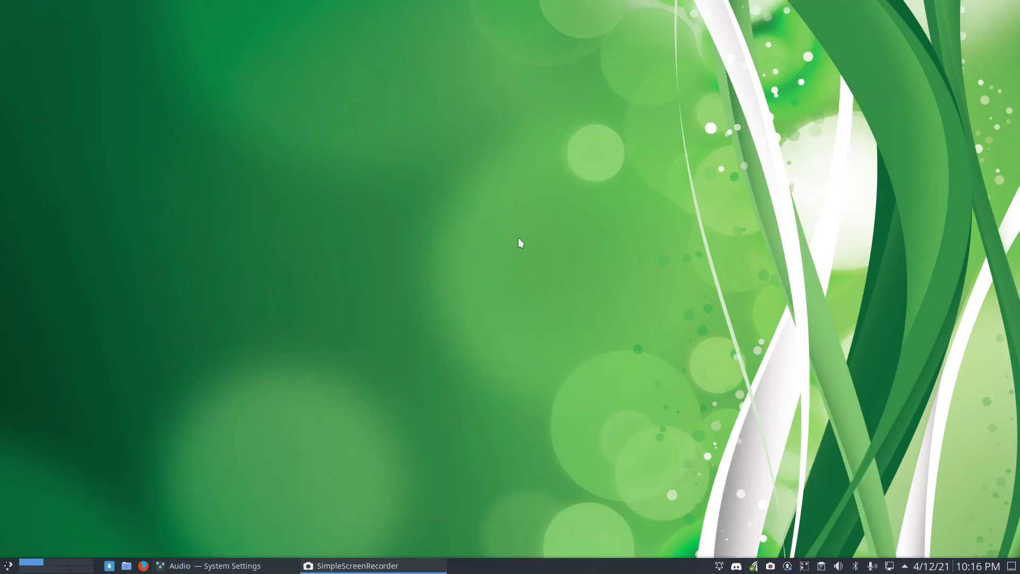
Step: Reinstall paru in a new terminal with sudo pacman -S paru, confirming with Y
{"action": "key", "text": "ctrl+alt+t"}
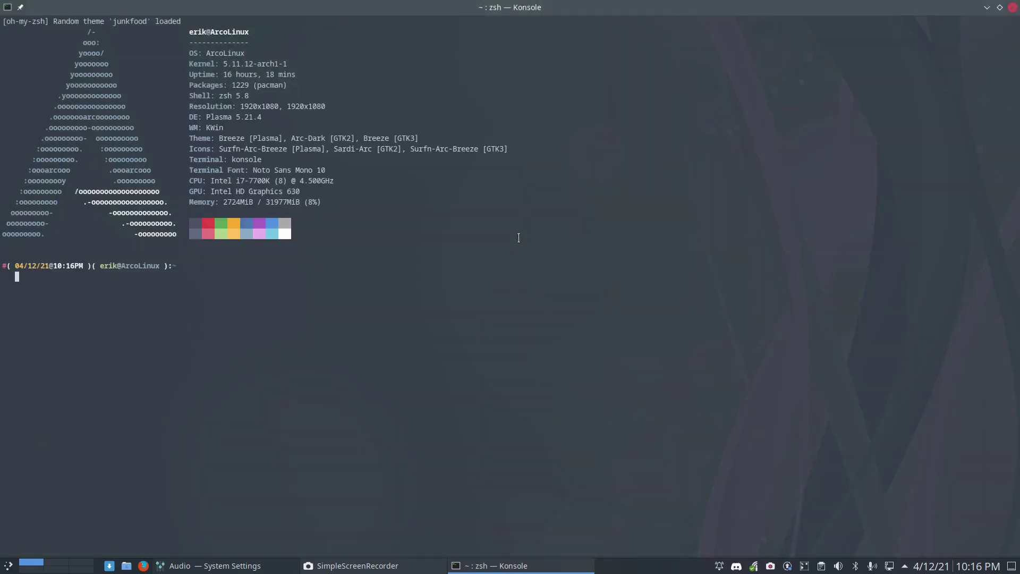
{"action": "type", "text": "sudo pacman "}
{"action": "type", "text": "-S par"}
{"action": "type", "text": "u"}
{"action": "key", "text": "Return"}
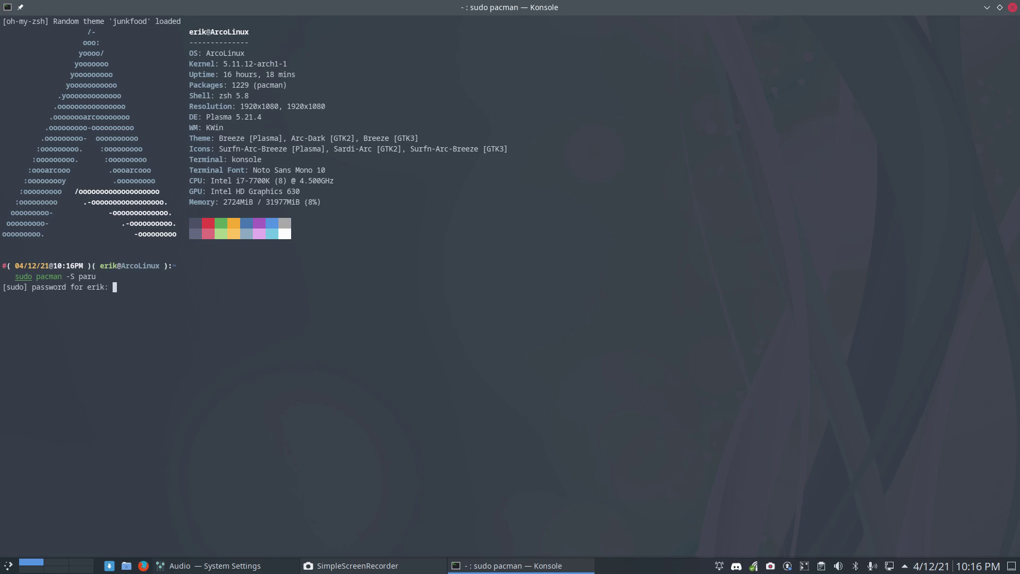
{"action": "key", "text": "Return"}
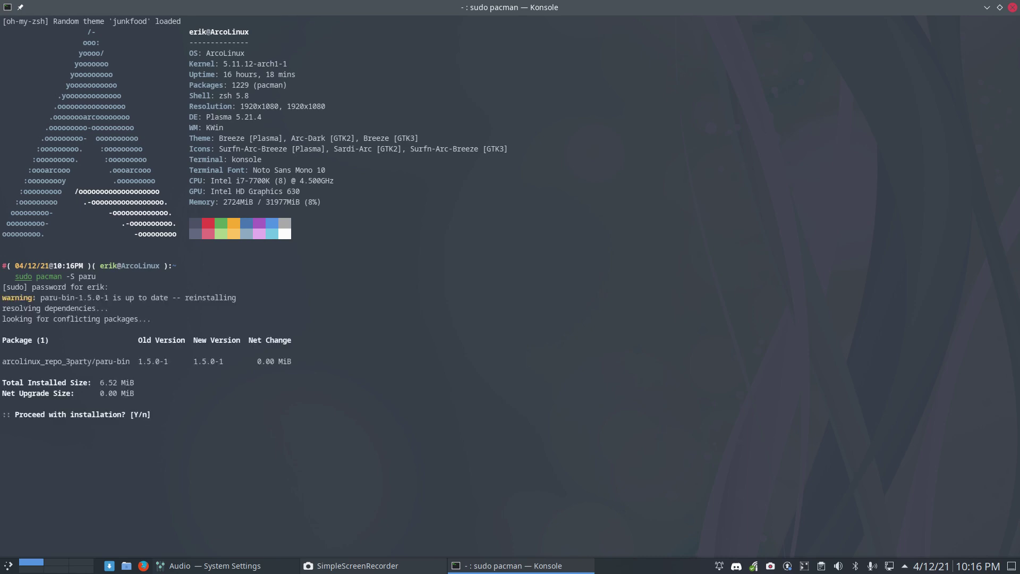
{"action": "key", "text": "Return"}
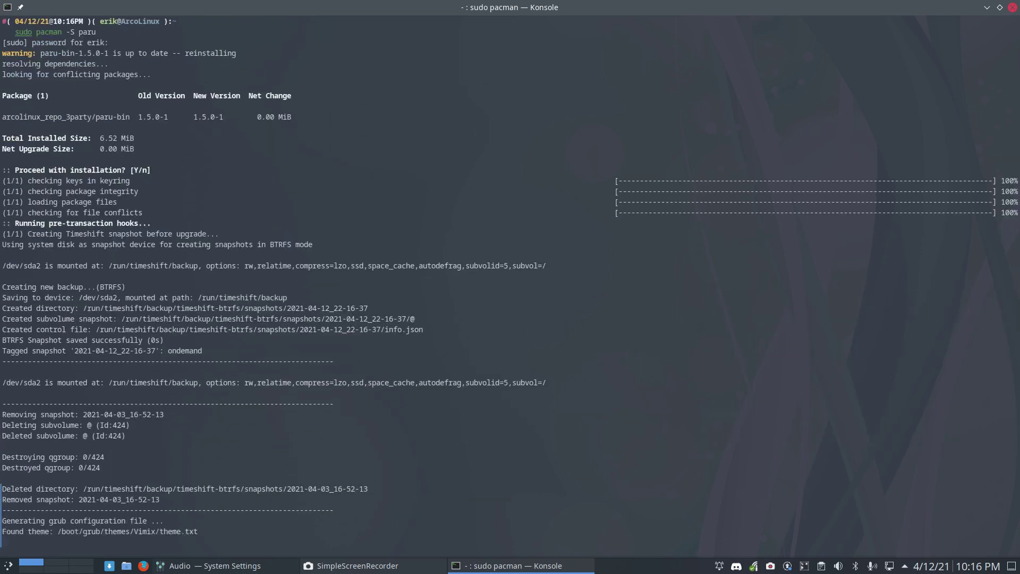
Step: Try duf, install duf-bin with pacman, and highlight btrfs in the devices table
{"action": "key", "text": "ctrl+alt+t"}
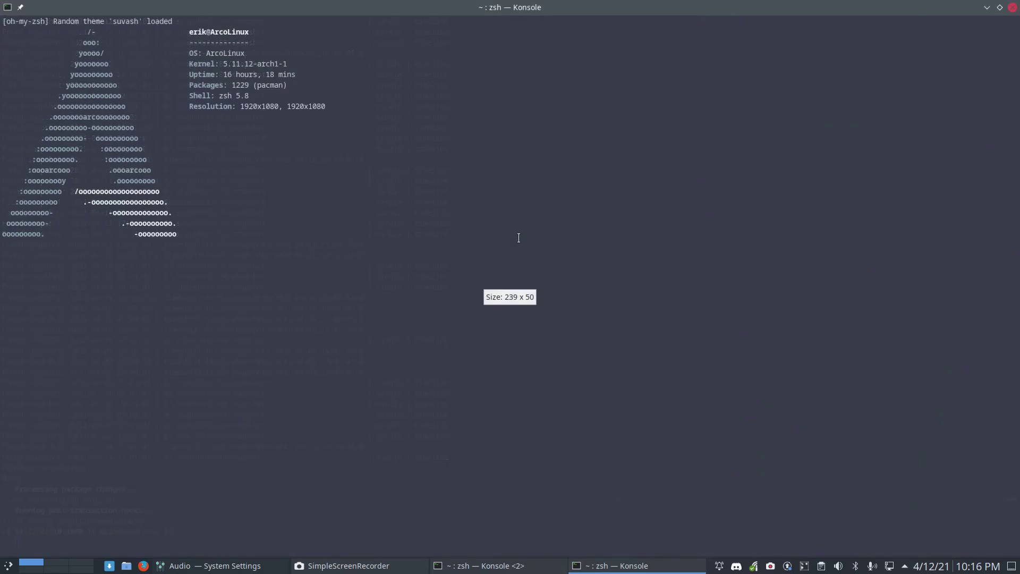
{"action": "type", "text": "duf"}
{"action": "key", "text": "Return"}
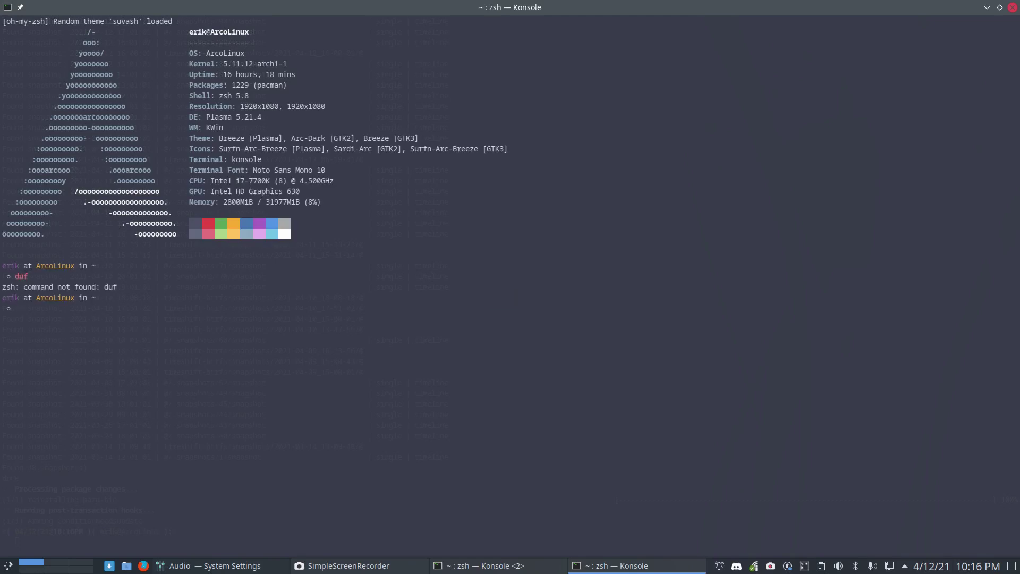
{"action": "type", "text": "s"}
{"action": "type", "text": "udo pacman -"}
{"action": "type", "text": "-S duf"}
{"action": "type", "text": "-bin"}
{"action": "key", "text": "Tab"}
{"action": "key", "text": "n"}
{"action": "key", "text": "Return"}
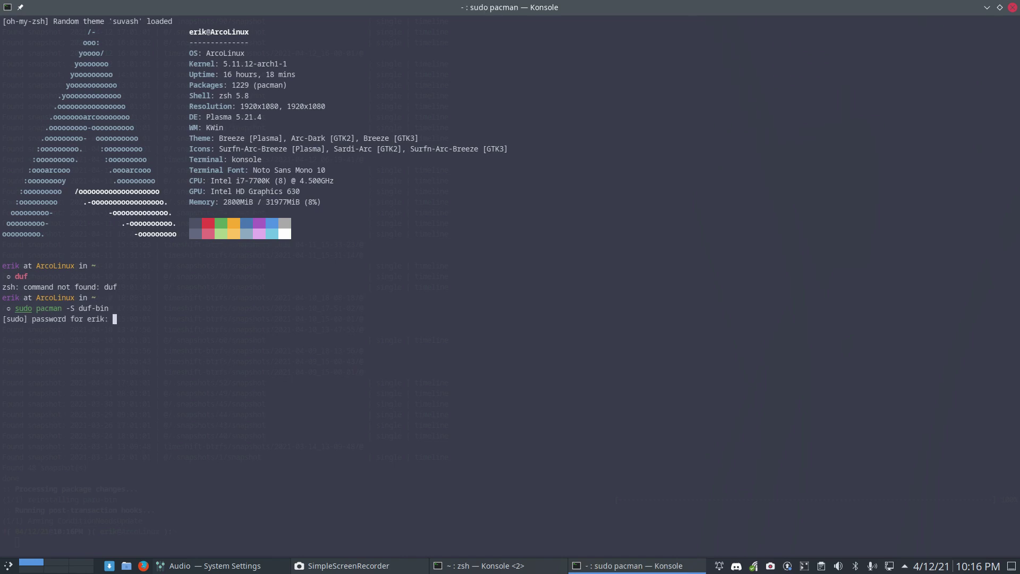
{"action": "key", "text": "Return"}
{"action": "key", "text": "Return"}
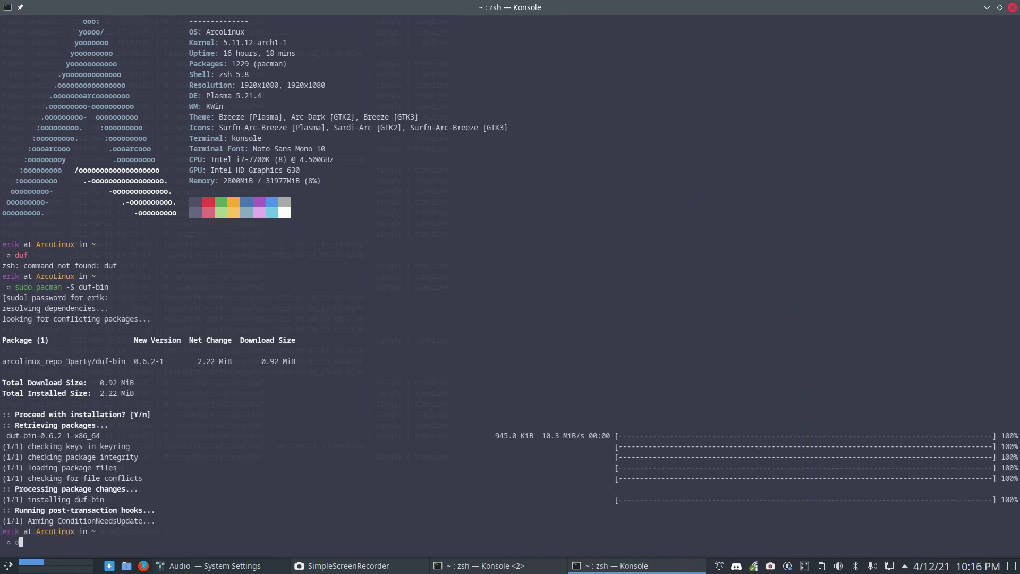
{"action": "type", "text": "uf"}
{"action": "key", "text": "Return"}
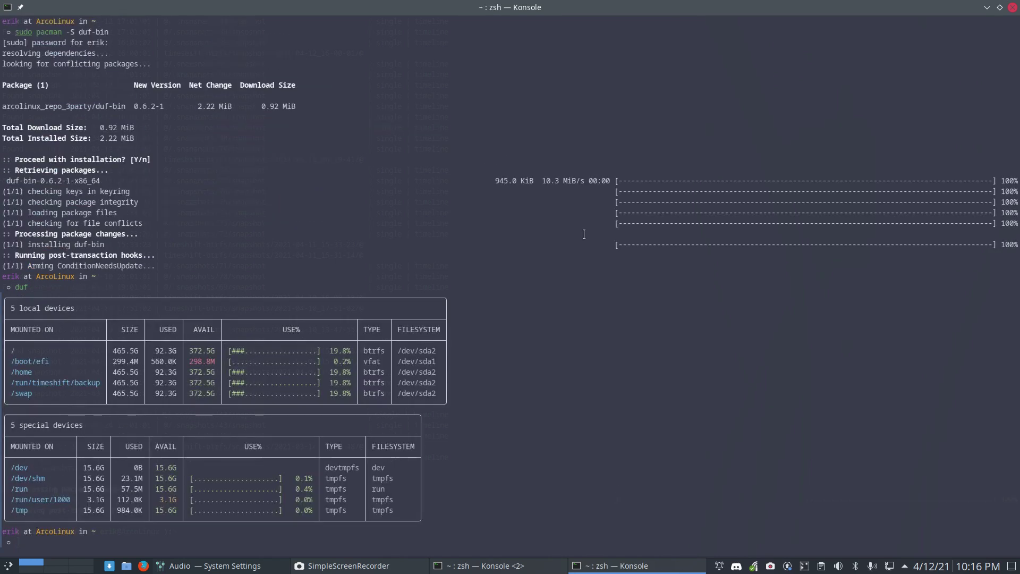
{"action": "double_click", "coordinate": [374, 351]}
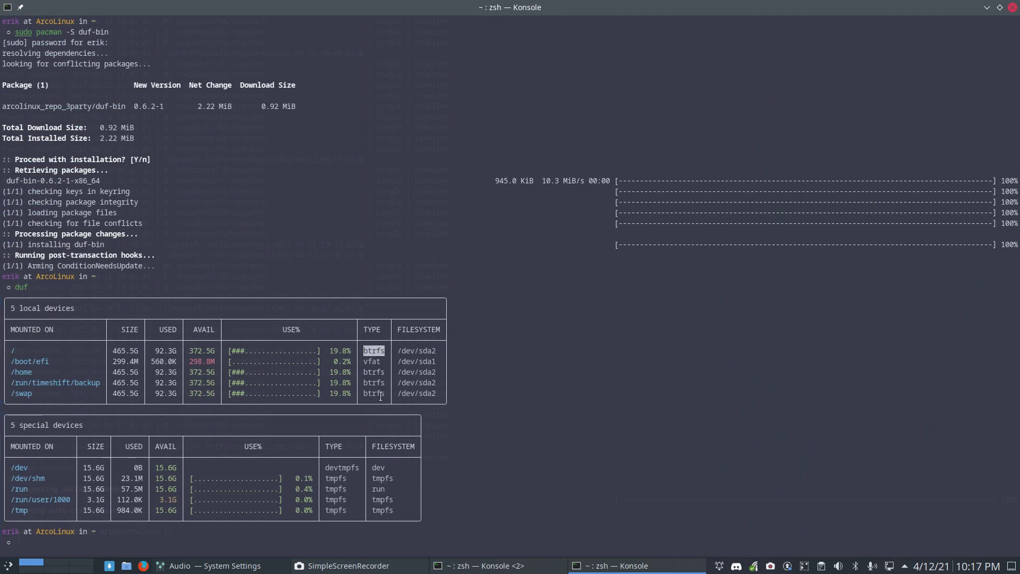
Step: Close the duf terminal, quit Discord from the tray, and run paru
{"action": "left_click", "coordinate": [1013, 8]}
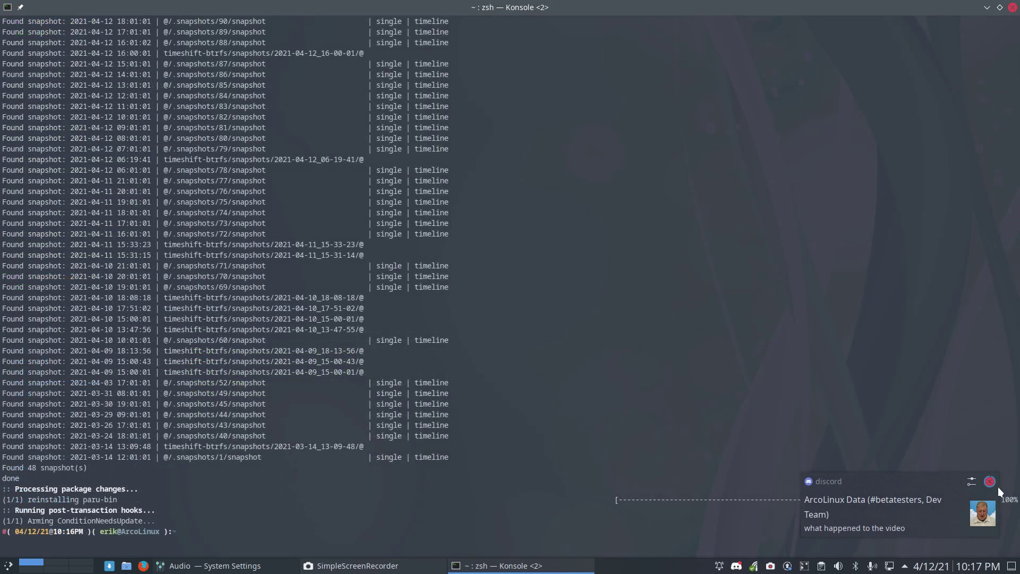
{"action": "left_click", "coordinate": [990, 482]}
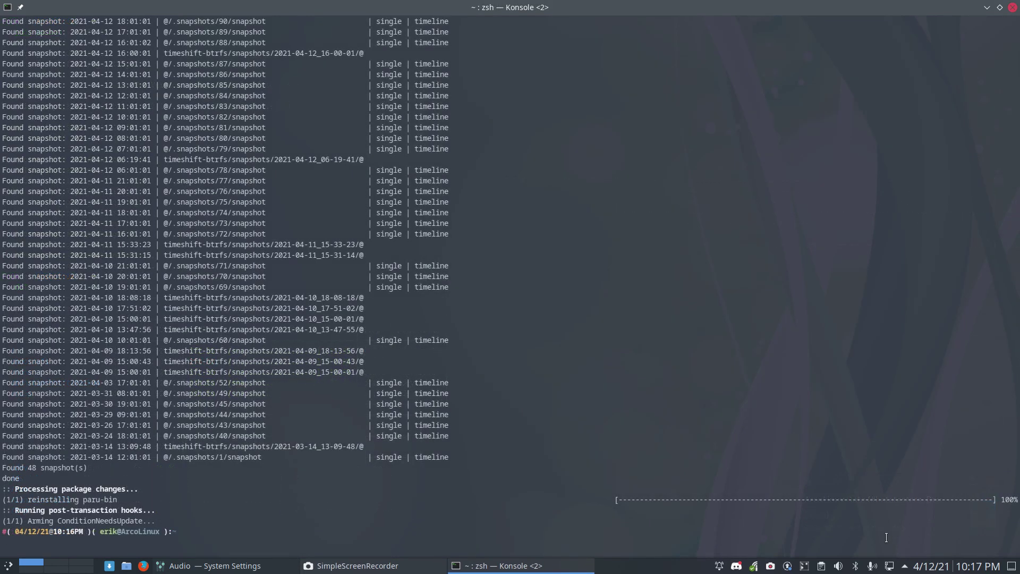
{"action": "right_click", "coordinate": [735, 564]}
{"action": "left_click", "coordinate": [760, 551]}
{"action": "scroll", "coordinate": [236, 409], "scroll_direction": "up", "scroll_amount": 4}
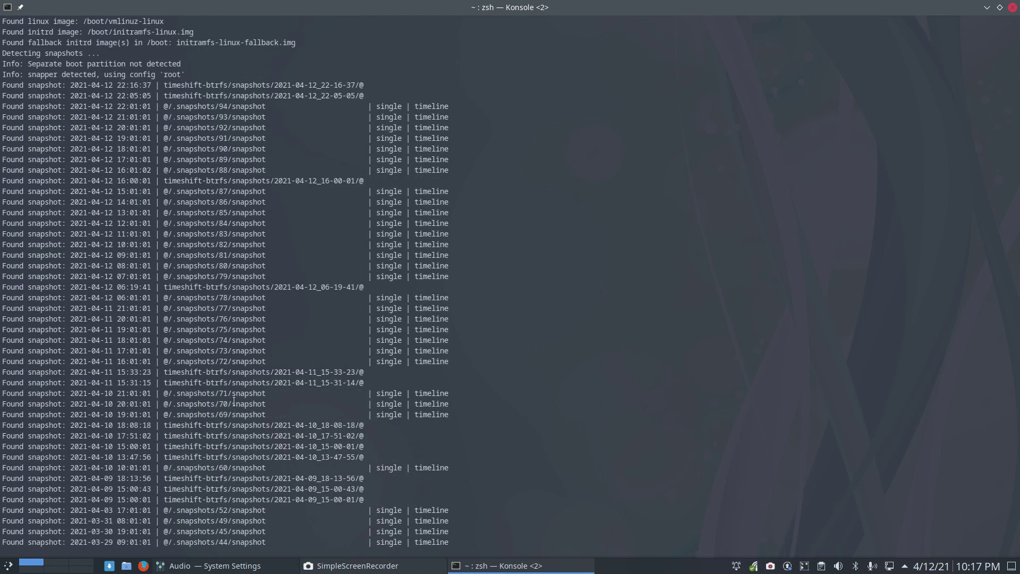
{"action": "scroll", "coordinate": [229, 289], "scroll_direction": "up", "scroll_amount": 2}
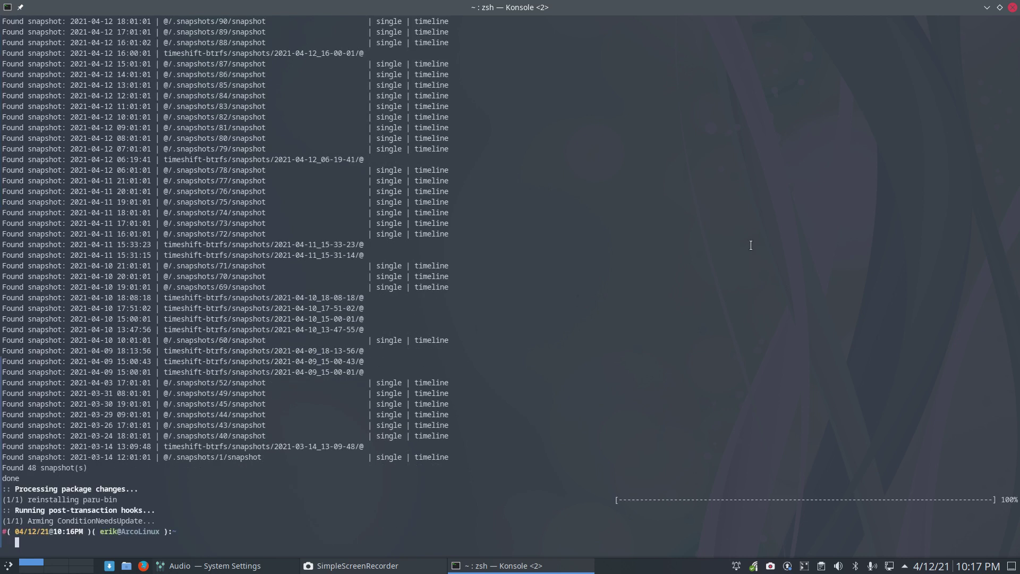
{"action": "type", "text": "paru"}
{"action": "key", "text": "Return"}
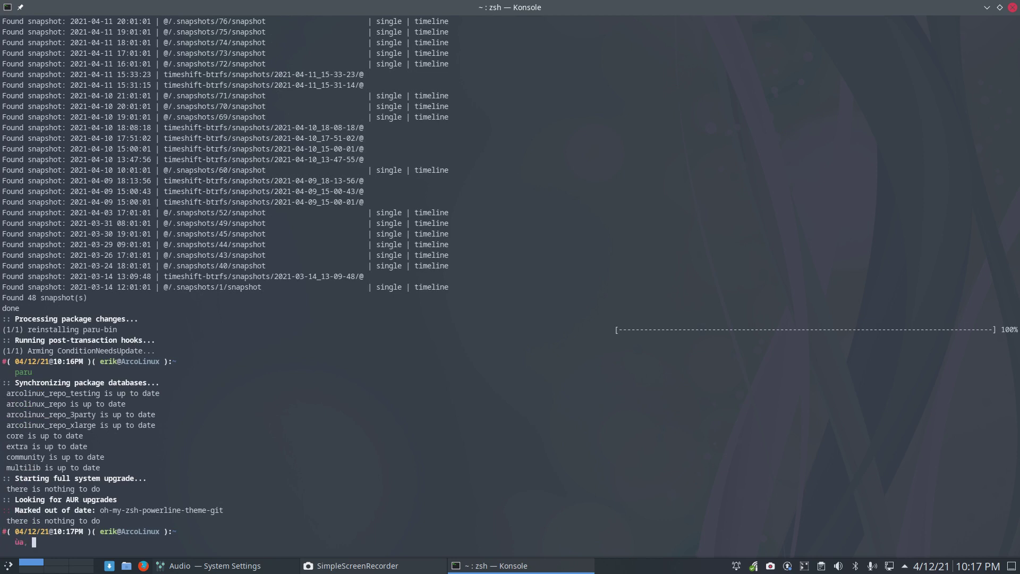
{"action": "type", "text": "m"}
{"action": "type", "text": "an paru"}
Step: Open man paru and highlight the -U and -R option descriptions
{"action": "key", "text": "Return"}
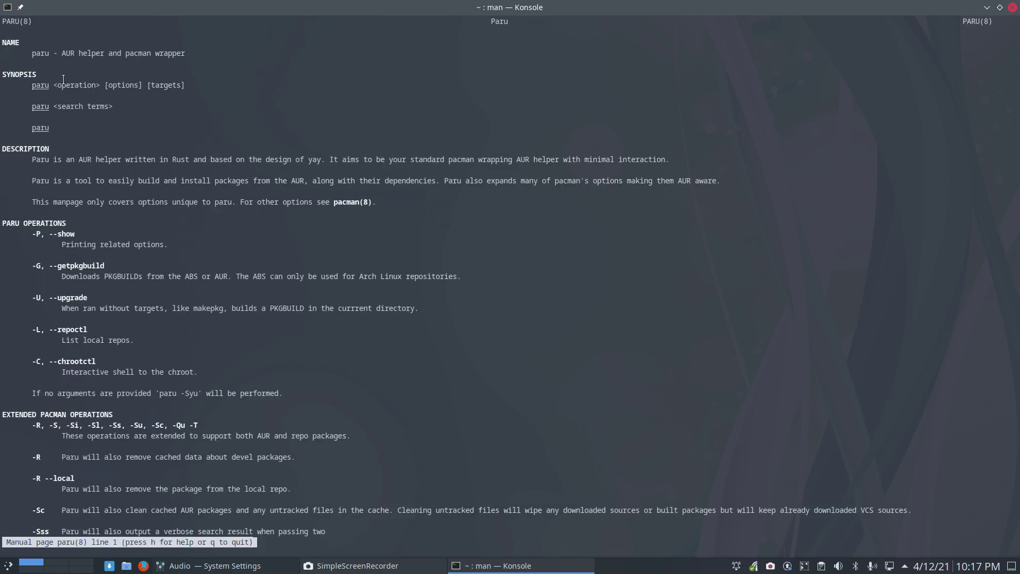
{"action": "scroll", "coordinate": [62, 79], "scroll_direction": "down", "scroll_amount": 1}
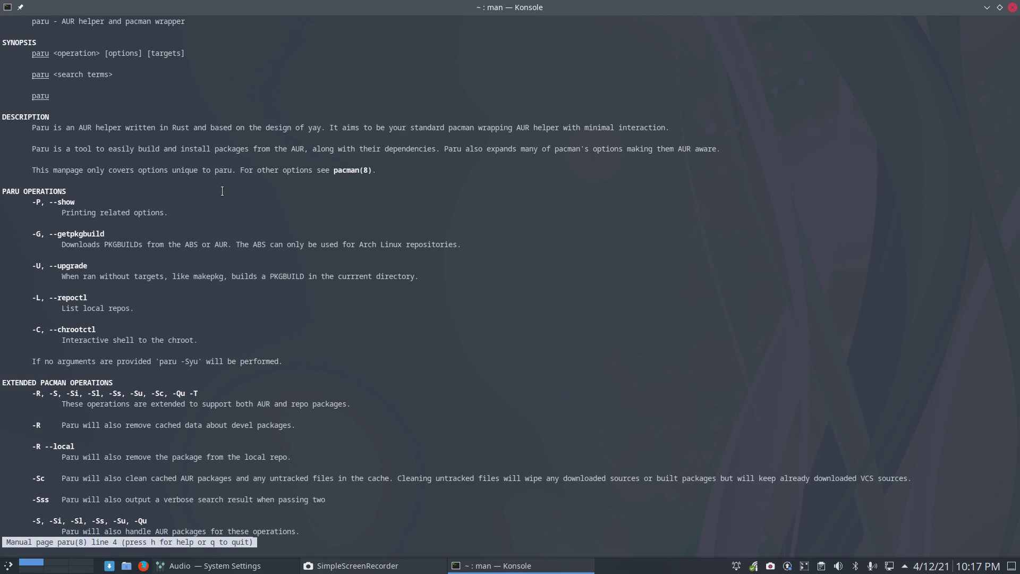
{"action": "scroll", "coordinate": [120, 222], "scroll_direction": "down", "scroll_amount": 1}
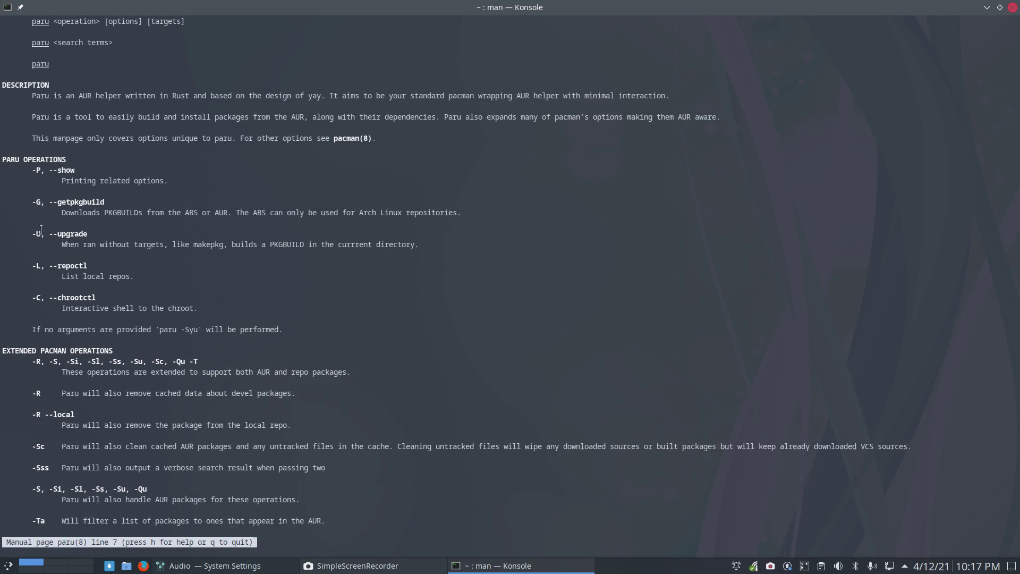
{"action": "left_click_drag", "start_coordinate": [45, 233], "coordinate": [28, 234]}
{"action": "scroll", "coordinate": [117, 369], "scroll_direction": "down", "scroll_amount": 2}
{"action": "left_click", "coordinate": [38, 297]}
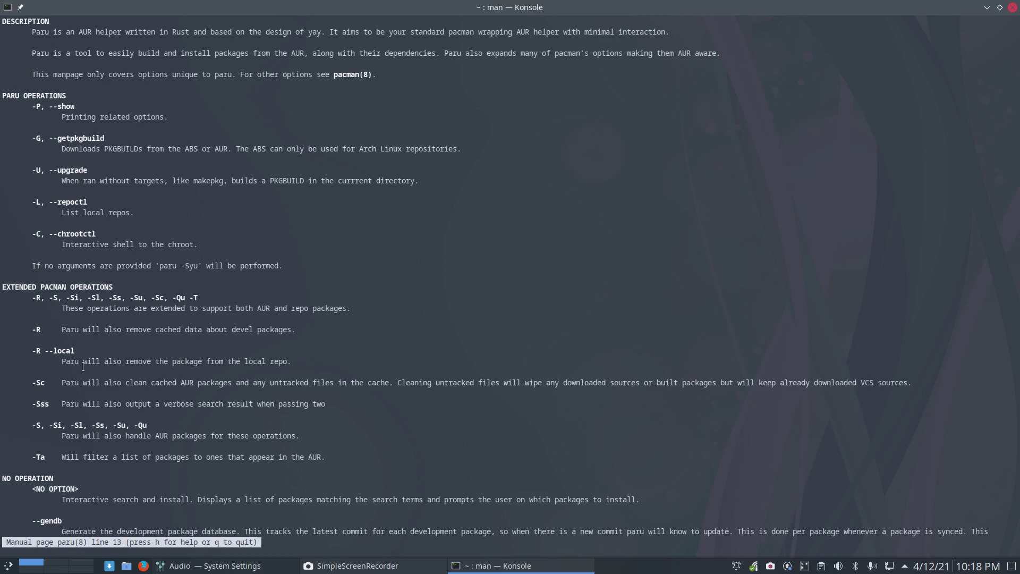
{"action": "left_click_drag", "start_coordinate": [74, 329], "coordinate": [259, 329]}
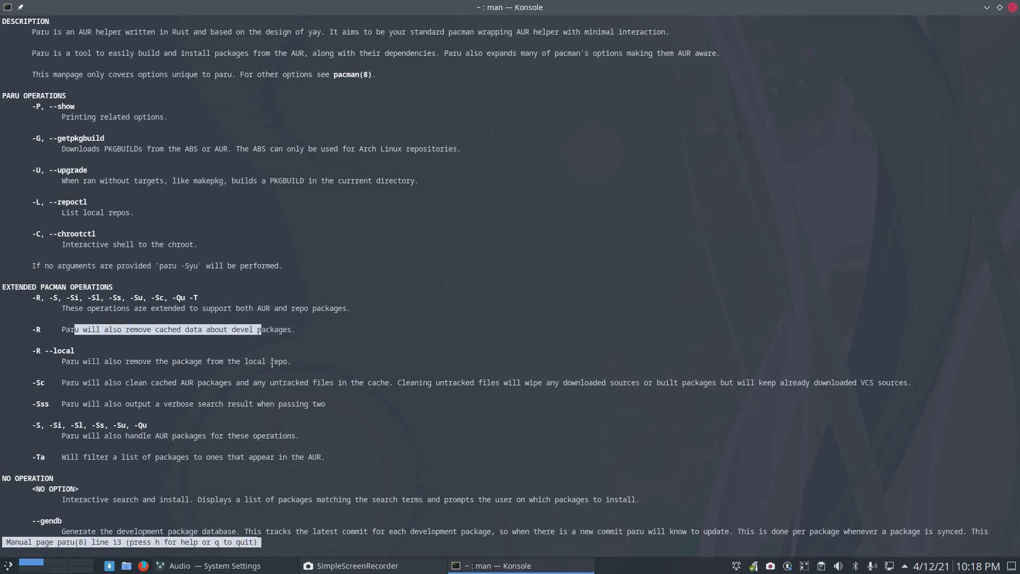
{"action": "scroll", "coordinate": [173, 319], "scroll_direction": "down", "scroll_amount": 5}
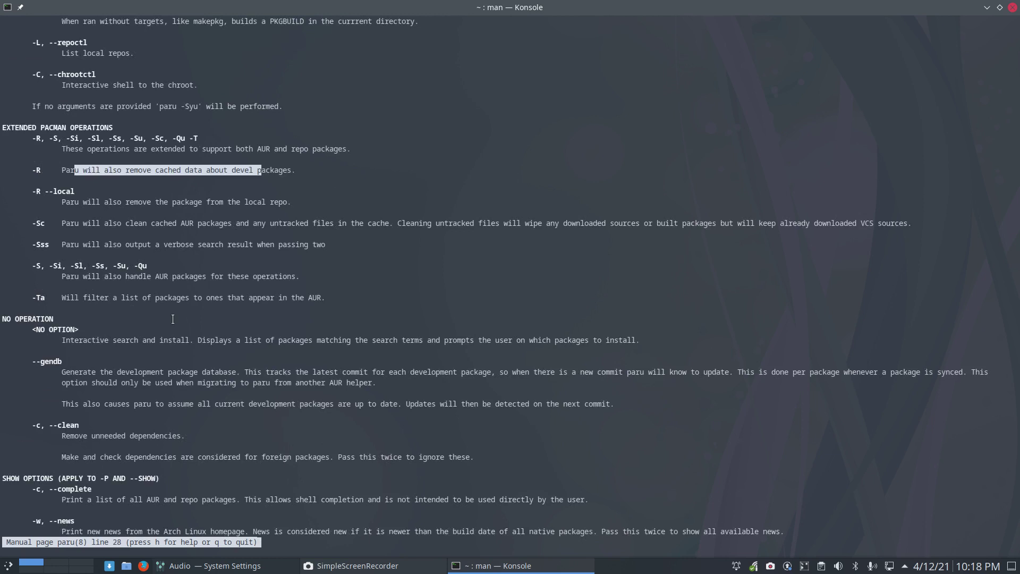
{"action": "scroll", "coordinate": [173, 319], "scroll_direction": "down", "scroll_amount": 1}
{"action": "scroll", "coordinate": [172, 319], "scroll_direction": "down", "scroll_amount": 4}
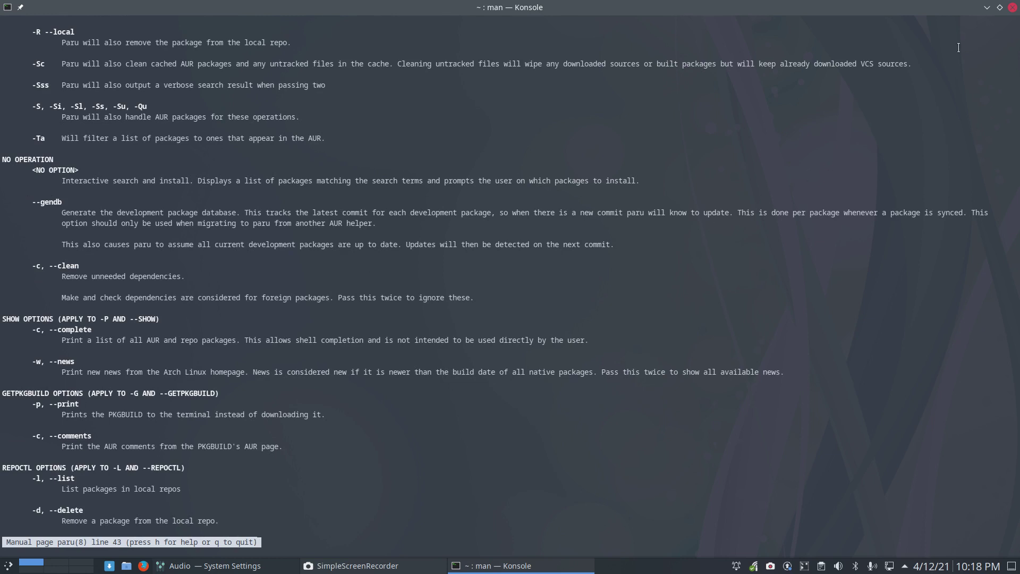
Step: Quit the manual, print paru -h options, then run sudo pacman -S arcolinux-paru-git
{"action": "key", "text": "q"}
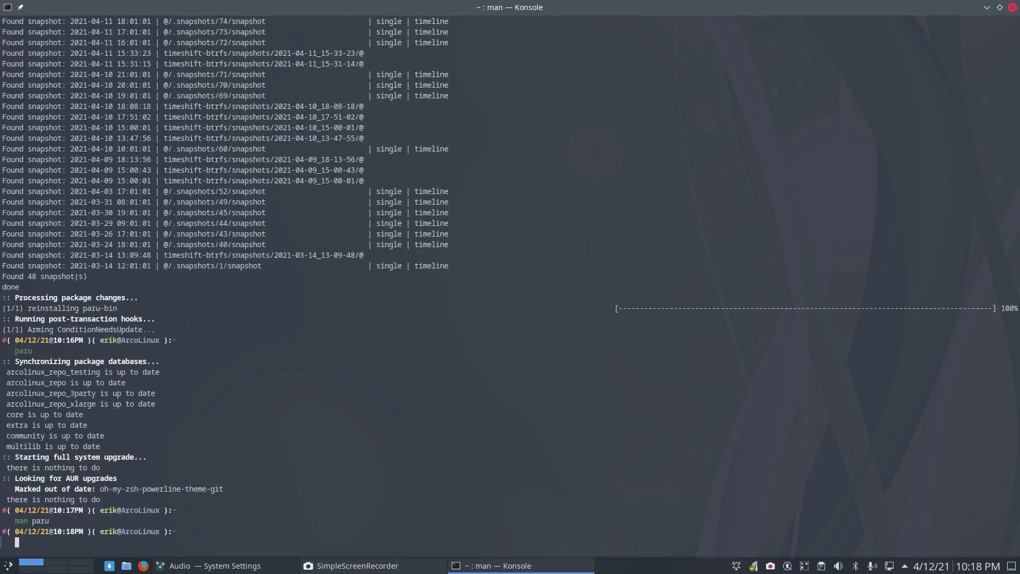
{"action": "type", "text": "pa"}
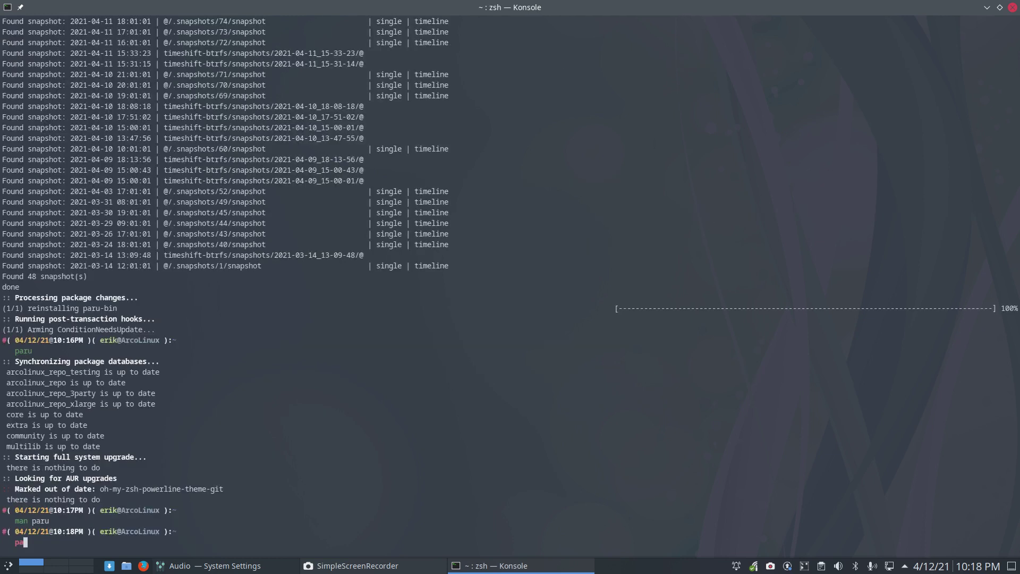
{"action": "type", "text": "ru -"}
{"action": "type", "text": "h"}
{"action": "key", "text": "Return"}
{"action": "key", "text": "Up"}
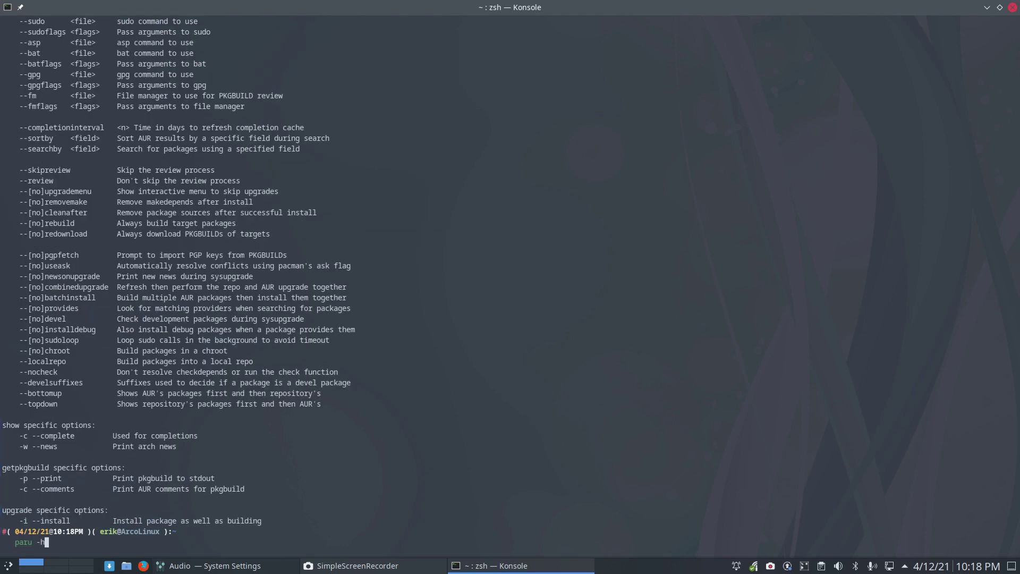
{"action": "type", "text": "-"}
{"action": "type", "text": "help"}
{"action": "key", "text": "ctrl+u"}
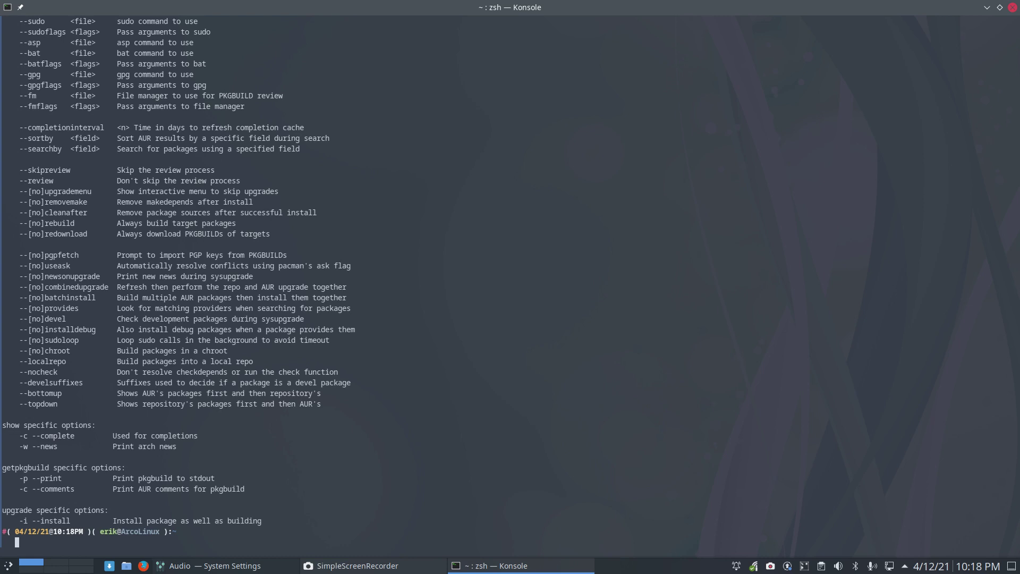
{"action": "type", "text": "sudo"}
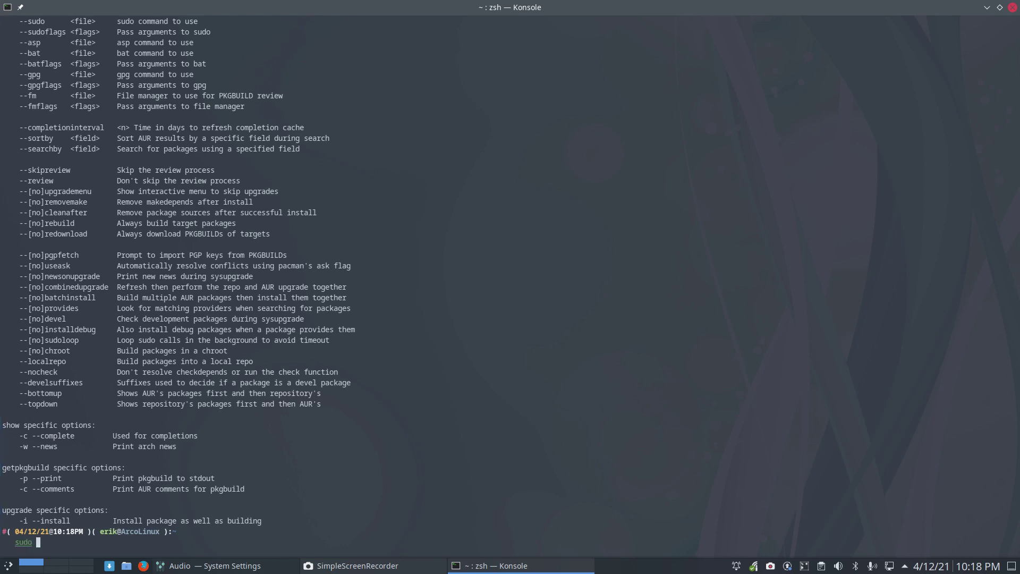
{"action": "type", "text": " pa"}
{"action": "type", "text": "cman"}
{"action": "type", "text": " -S arcol"}
{"action": "type", "text": "inux"}
{"action": "type", "text": "-paru-g"}
{"action": "type", "text": "it"}
{"action": "key", "text": "Return"}
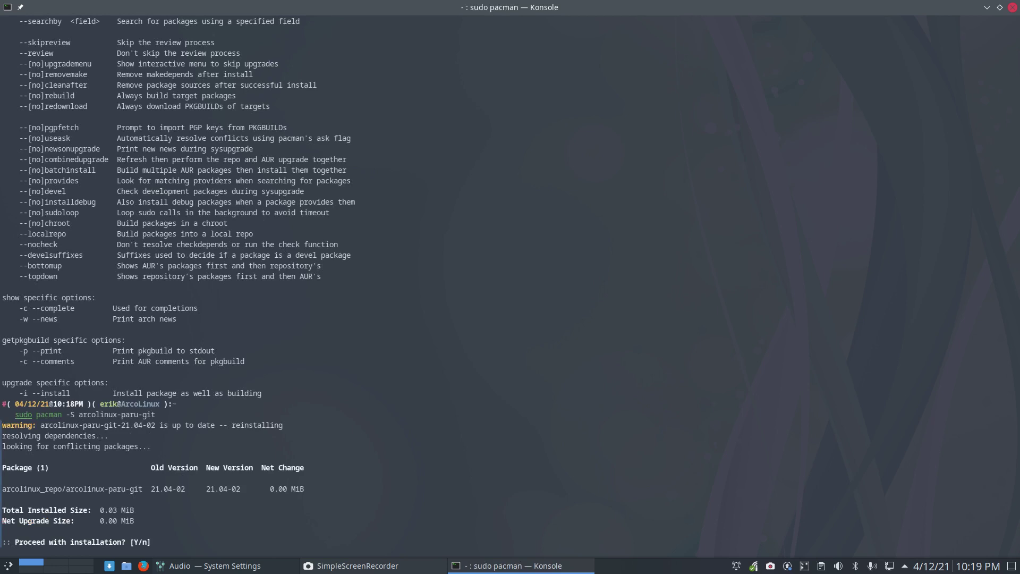
Step: Confirm the arcolinux-paru-git install, highlight /etc/skel/.config/paru, and run skel
{"action": "key", "text": "Return"}
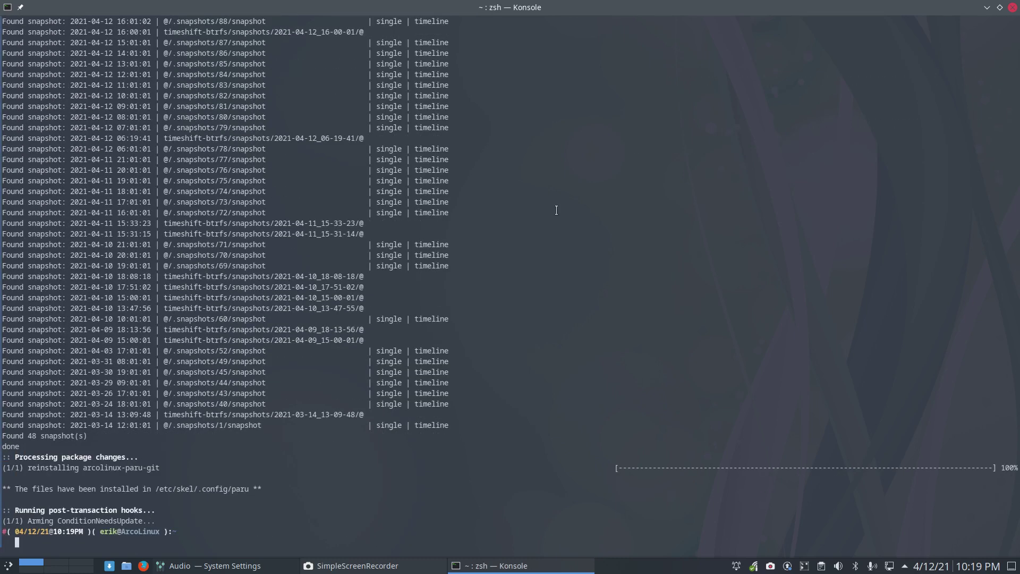
{"action": "left_click_drag", "start_coordinate": [253, 489], "coordinate": [159, 488]}
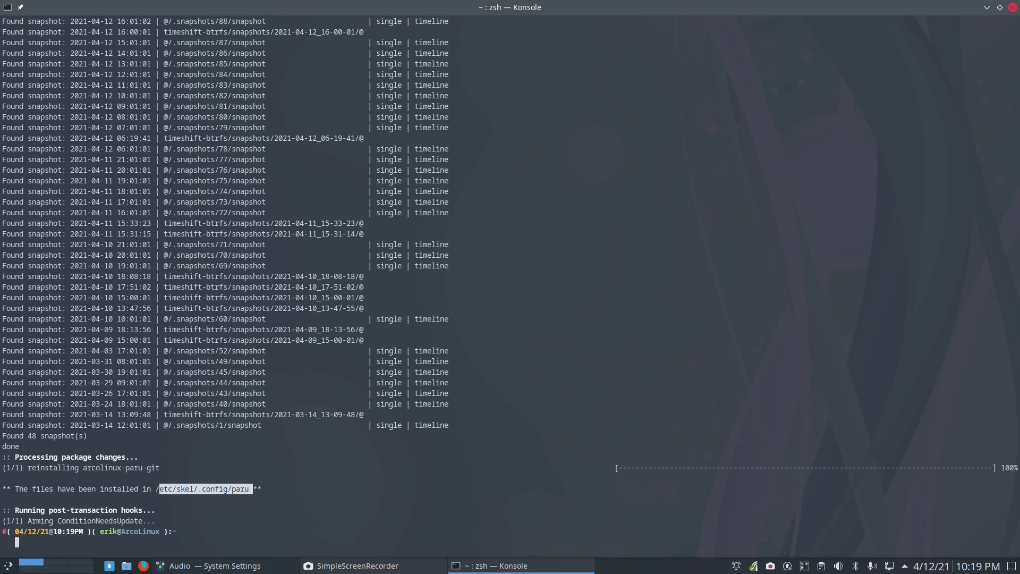
{"action": "type", "text": "skel"}
{"action": "key", "text": "Return"}
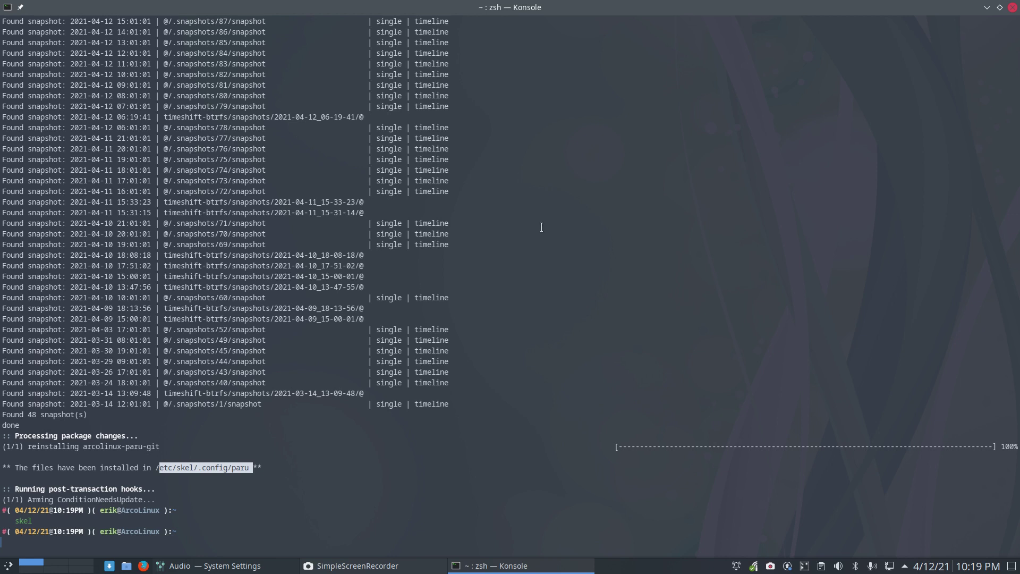
Step: Shrink the terminal, browse Dolphin to ~/.config/paru, and open paru.conf in Sublime Text
{"action": "left_click", "coordinate": [1000, 7]}
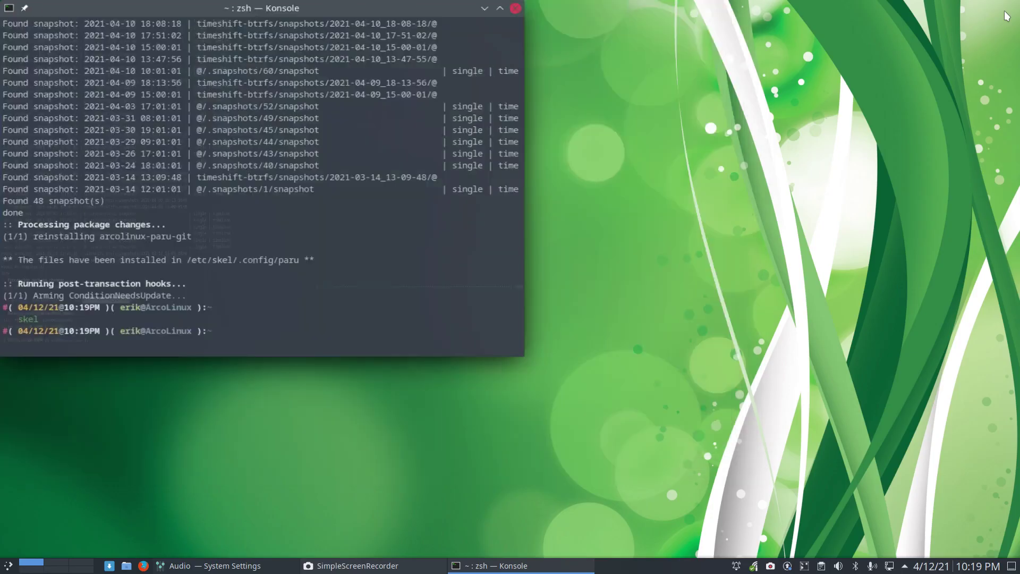
{"action": "left_click", "coordinate": [447, 351]}
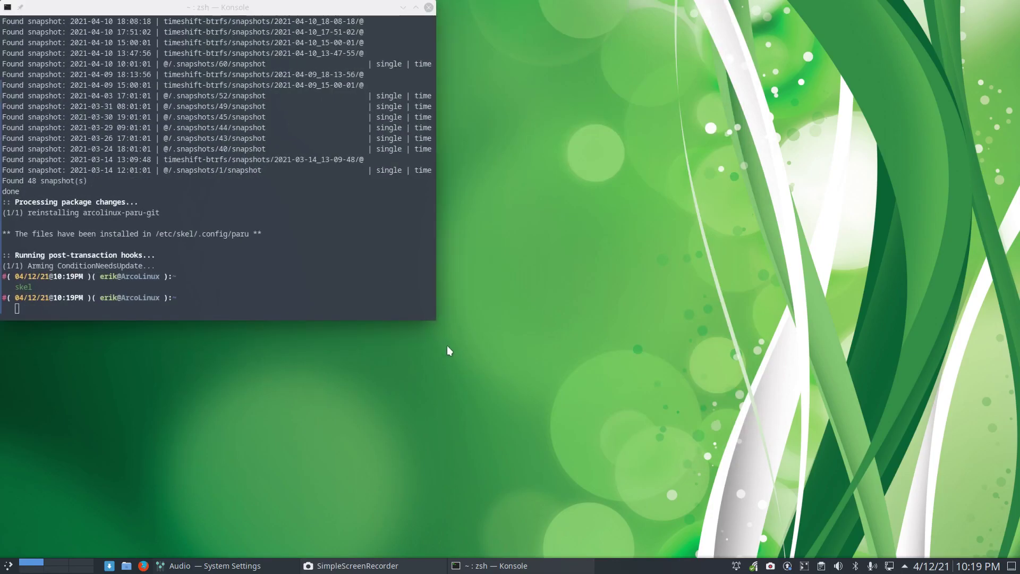
{"action": "key", "text": "super+e"}
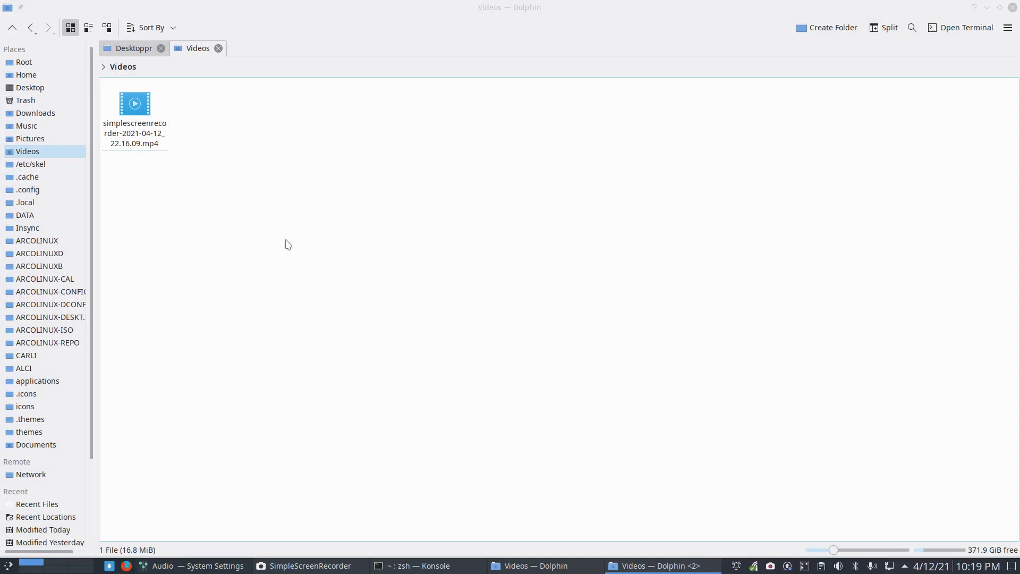
{"action": "left_click", "coordinate": [28, 76]}
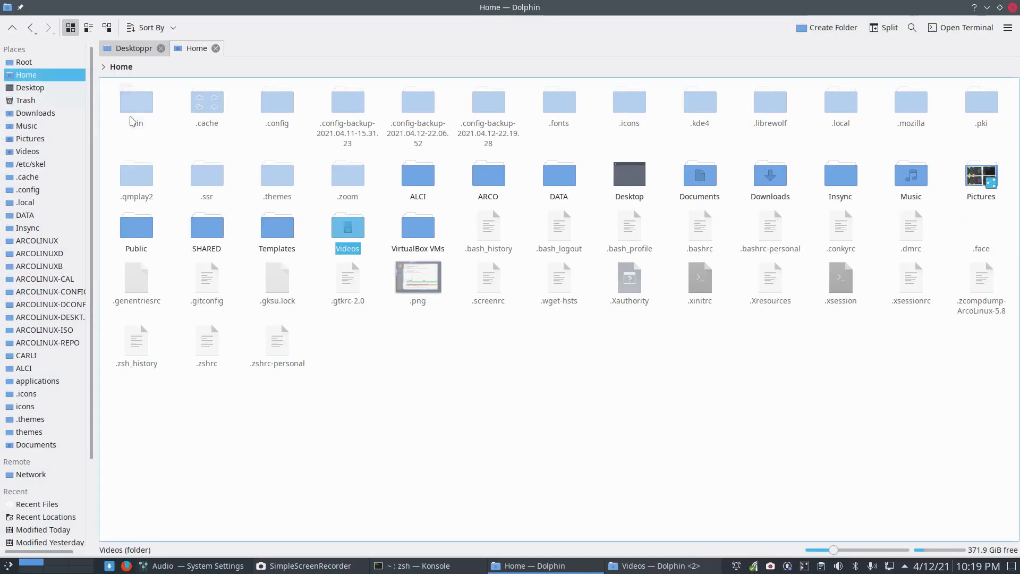
{"action": "left_click", "coordinate": [274, 116]}
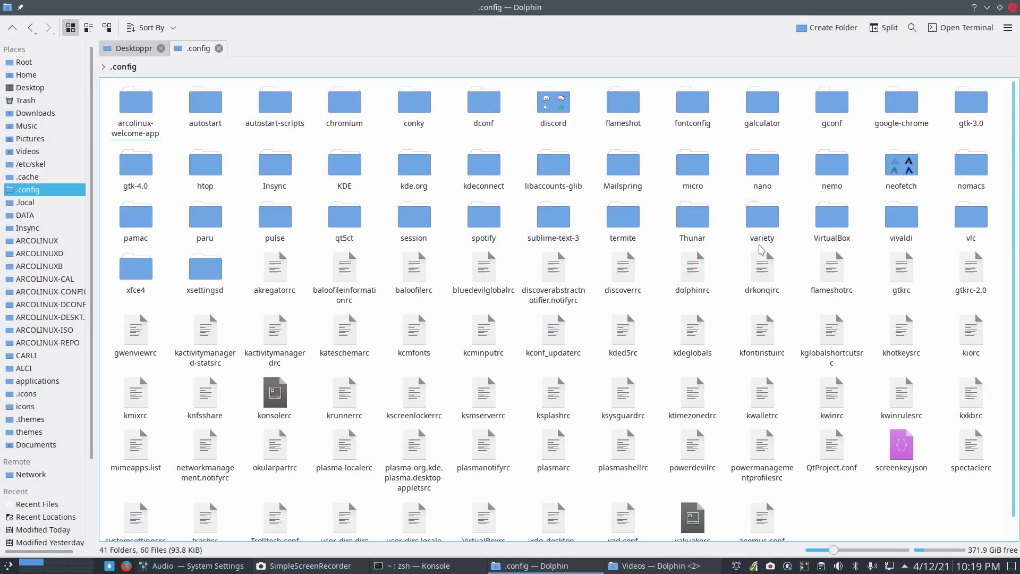
{"action": "left_click", "coordinate": [203, 229]}
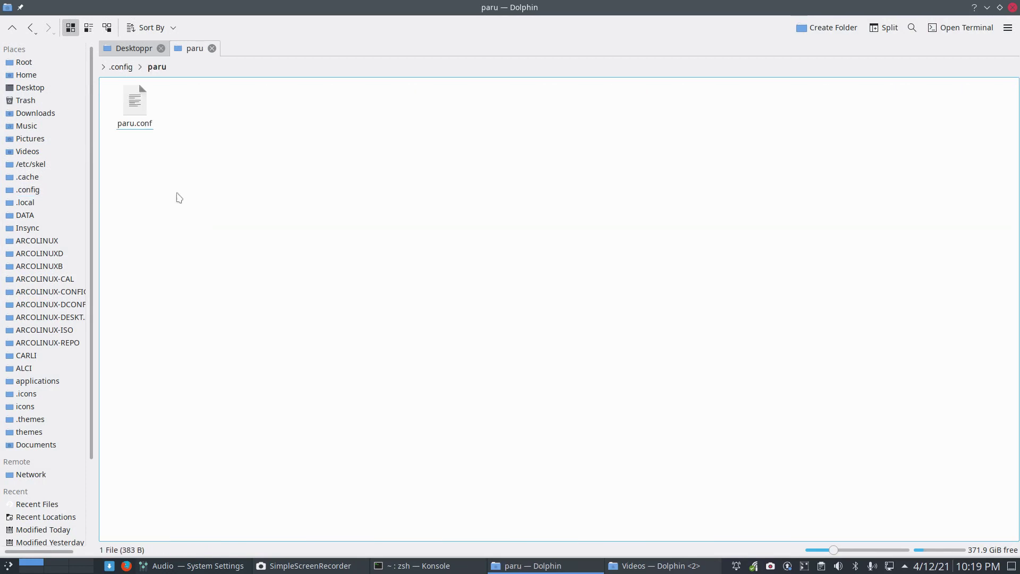
{"action": "left_click", "coordinate": [136, 113]}
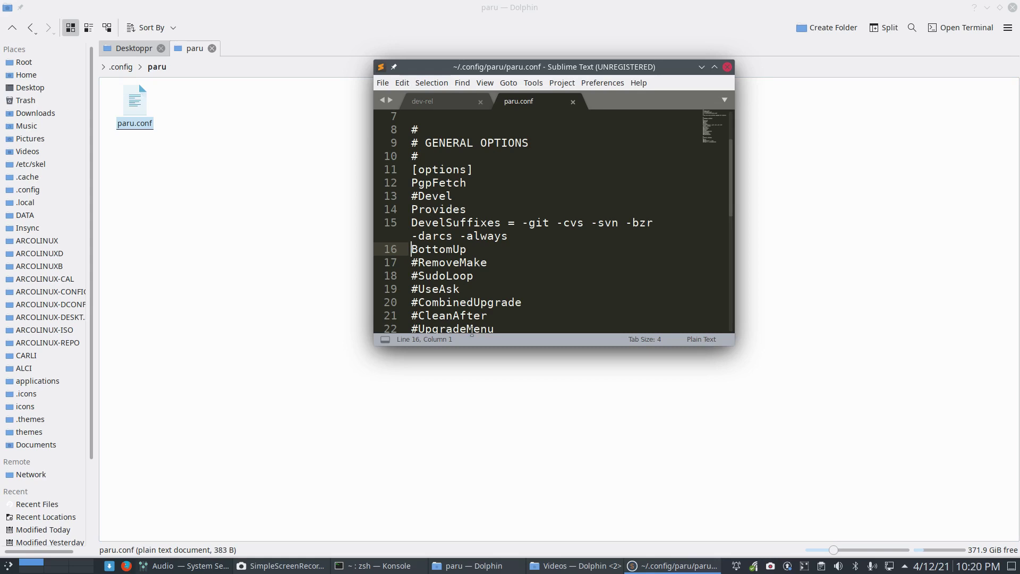
{"action": "type", "text": "#"}
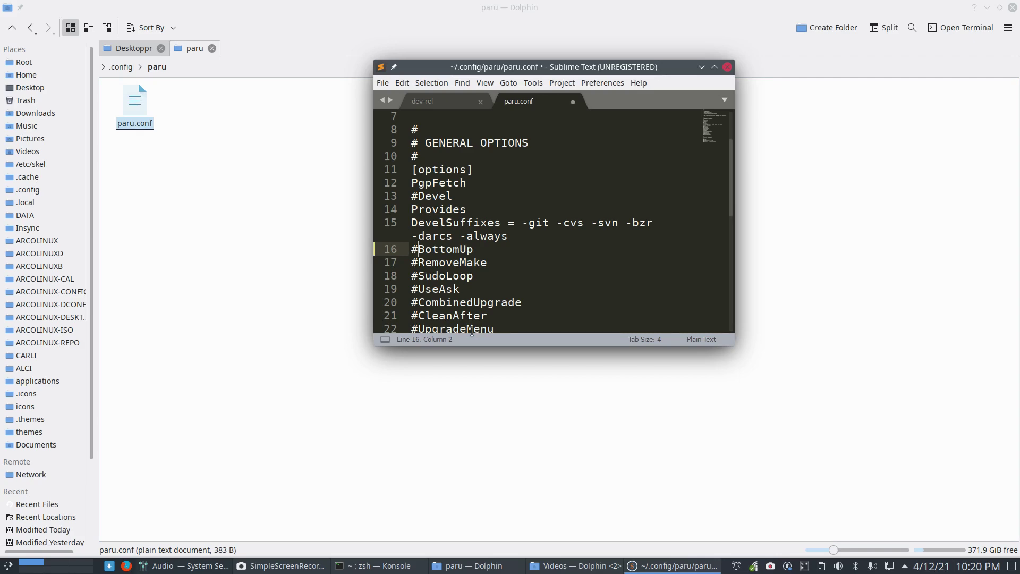
Step: Save the BottomUp change in paru.conf, minimize Dolphin, and replace the old terminal
{"action": "key", "text": "ctrl+s"}
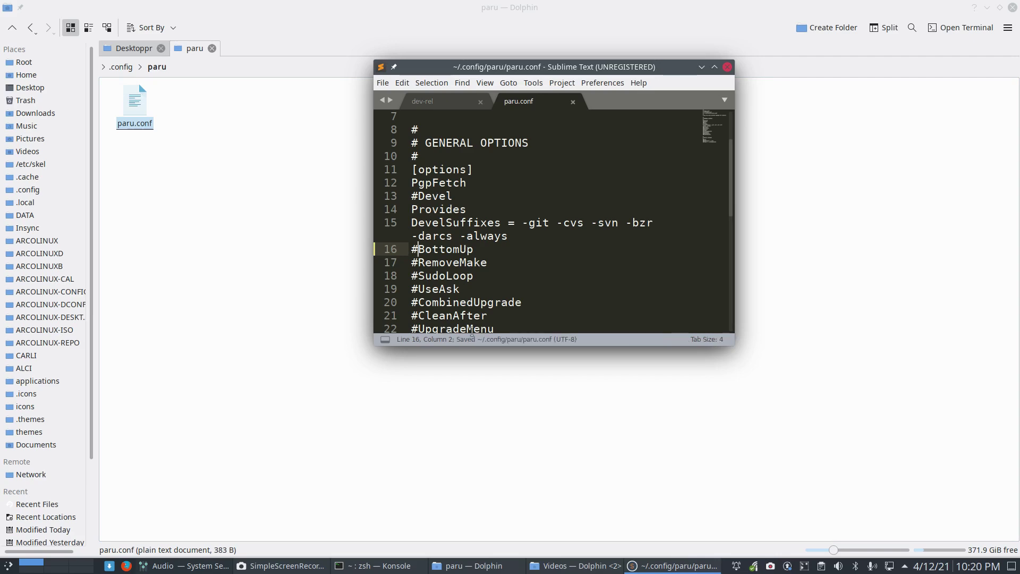
{"action": "left_click", "coordinate": [987, 7]}
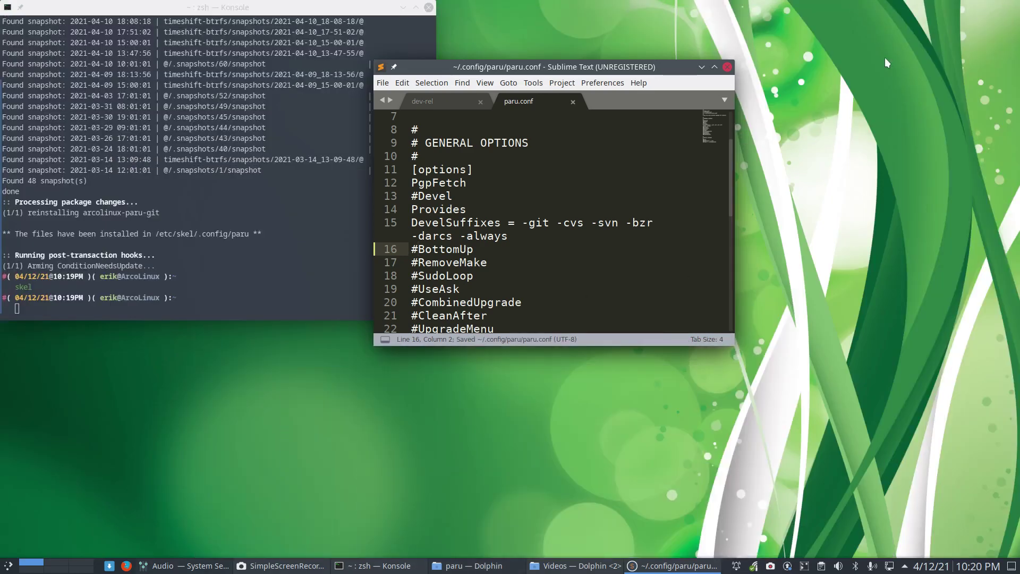
{"action": "left_click_drag", "start_coordinate": [561, 70], "coordinate": [817, 30]}
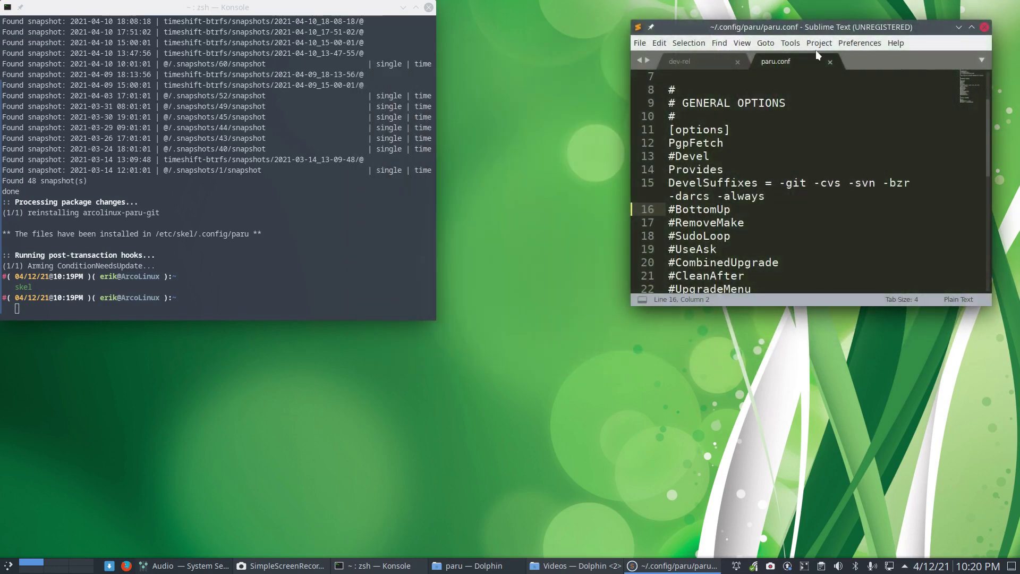
{"action": "left_click", "coordinate": [429, 7]}
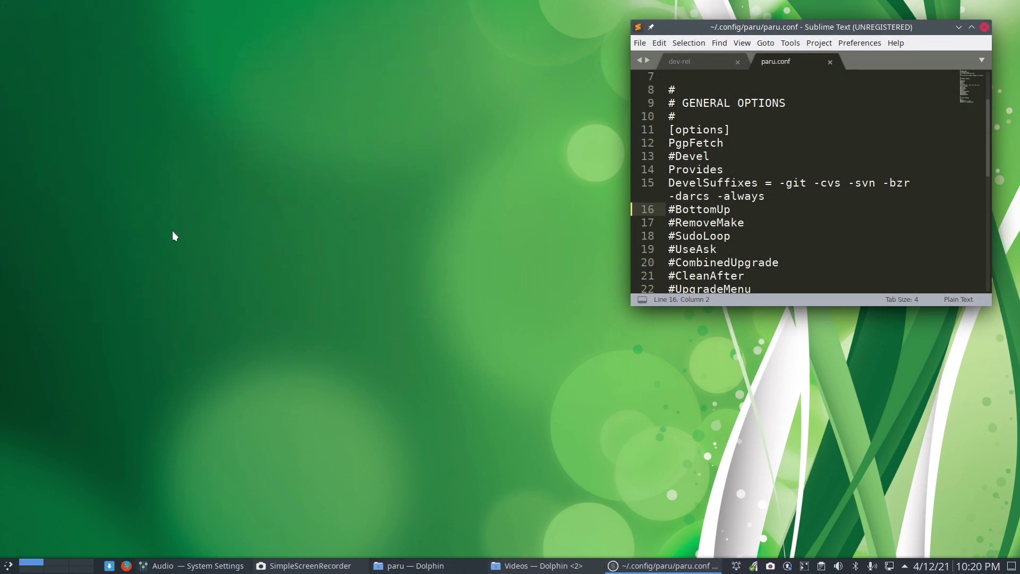
{"action": "key", "text": "ctrl+alt+t"}
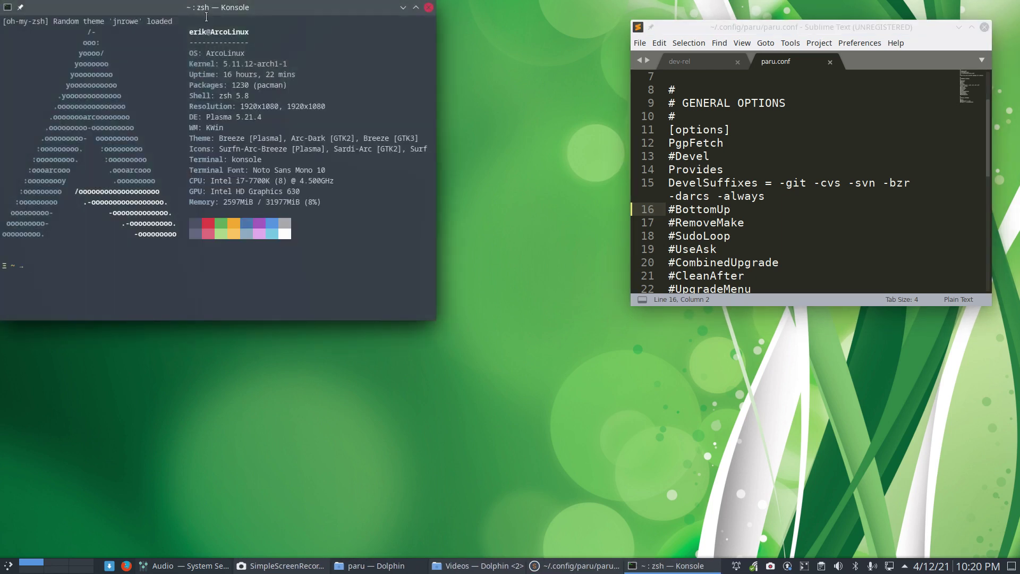
Step: Search 'paru icons' and highlight result 368 and the +0 votes of results 367–368
{"action": "left_click_drag", "start_coordinate": [206, 16], "coordinate": [275, 64]}
{"action": "type", "text": "par"}
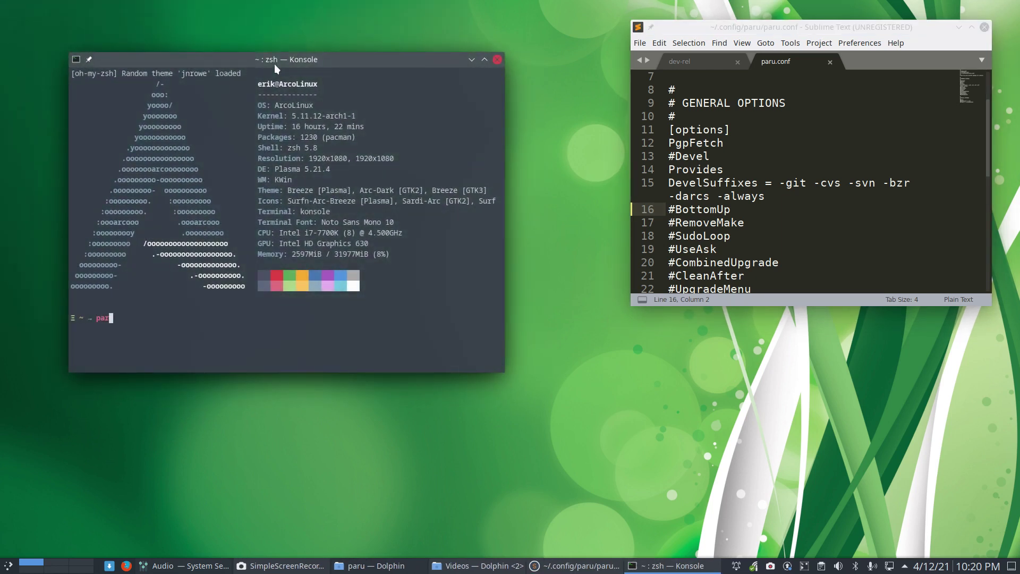
{"action": "type", "text": "u icons"}
{"action": "key", "text": "Return"}
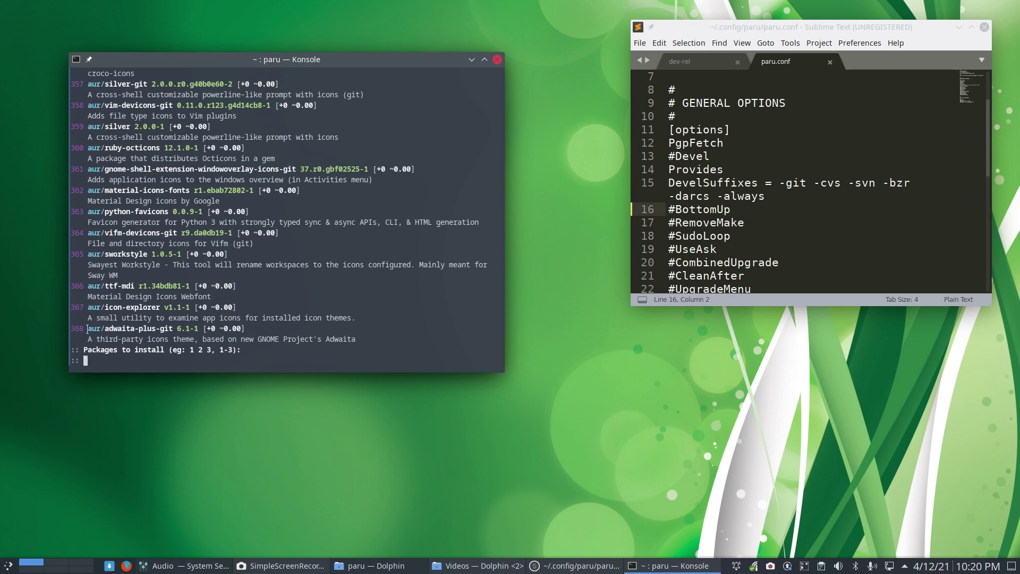
{"action": "left_click_drag", "start_coordinate": [86, 327], "coordinate": [64, 327]}
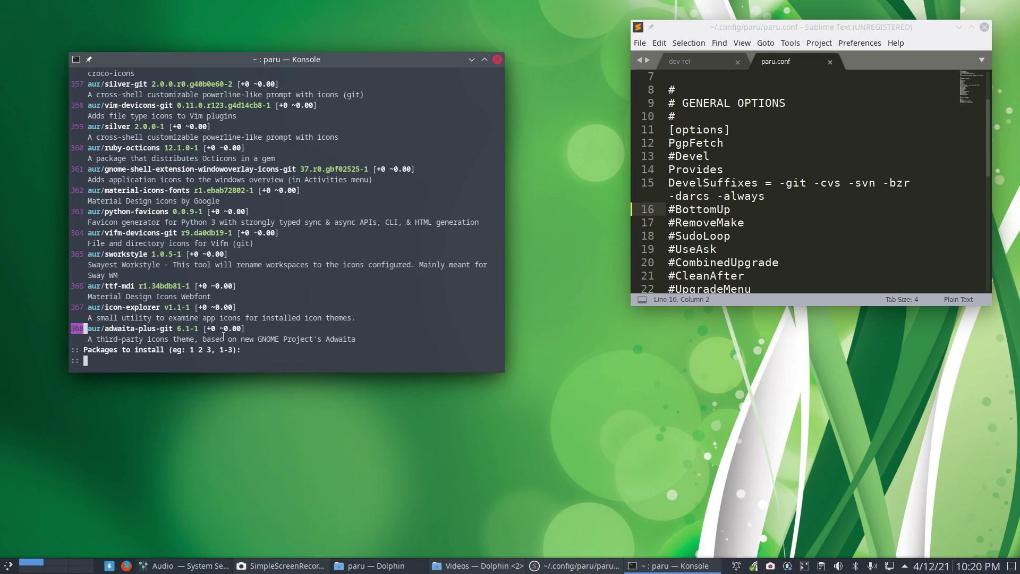
{"action": "left_click_drag", "start_coordinate": [207, 329], "coordinate": [220, 330]}
{"action": "left_click_drag", "start_coordinate": [198, 307], "coordinate": [209, 308]}
{"action": "scroll", "coordinate": [213, 327], "scroll_direction": "up", "scroll_amount": 3}
{"action": "scroll", "coordinate": [212, 327], "scroll_direction": "up", "scroll_amount": 4}
{"action": "scroll", "coordinate": [213, 328], "scroll_direction": "up", "scroll_amount": 4}
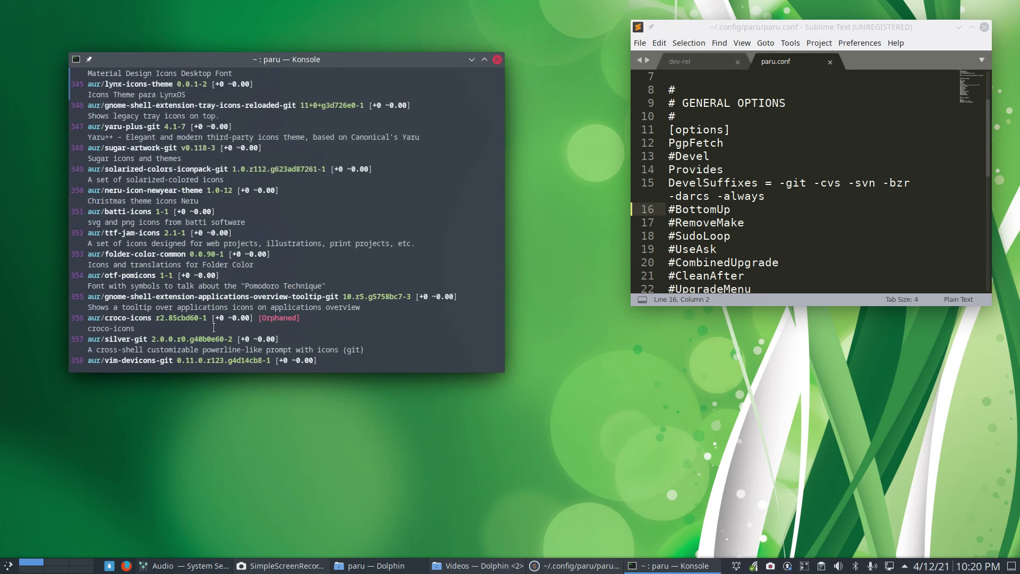
{"action": "scroll", "coordinate": [213, 328], "scroll_direction": "up", "scroll_amount": 3}
{"action": "scroll", "coordinate": [214, 327], "scroll_direction": "up", "scroll_amount": 7}
{"action": "scroll", "coordinate": [213, 328], "scroll_direction": "up", "scroll_amount": 6}
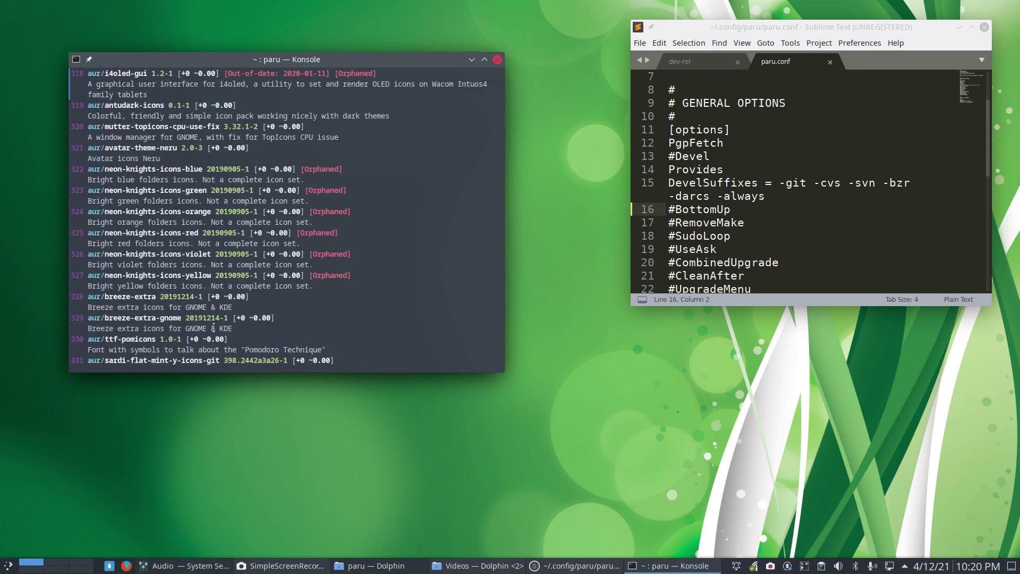
{"action": "scroll", "coordinate": [213, 328], "scroll_direction": "up", "scroll_amount": 1}
{"action": "scroll", "coordinate": [214, 328], "scroll_direction": "up", "scroll_amount": 3}
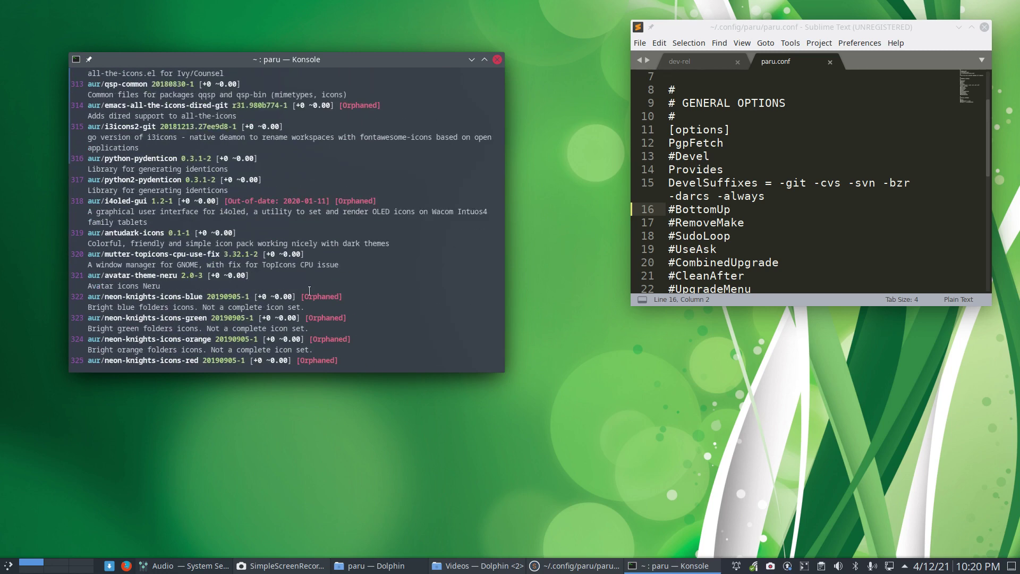
{"action": "scroll", "coordinate": [322, 343], "scroll_direction": "down", "scroll_amount": 2}
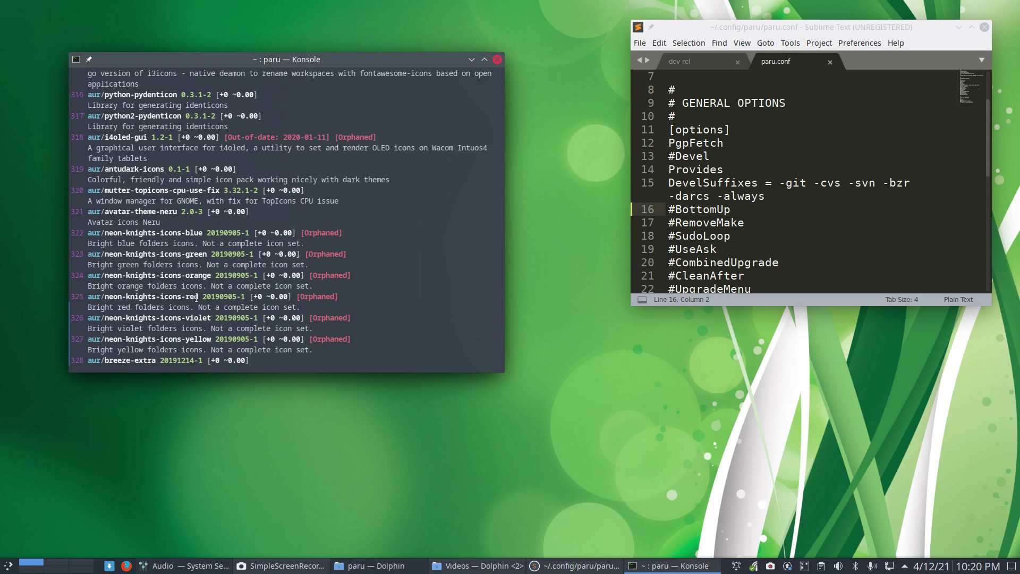
{"action": "scroll", "coordinate": [197, 296], "scroll_direction": "up", "scroll_amount": 5}
{"action": "scroll", "coordinate": [196, 296], "scroll_direction": "up", "scroll_amount": 4}
{"action": "scroll", "coordinate": [197, 296], "scroll_direction": "up", "scroll_amount": 2}
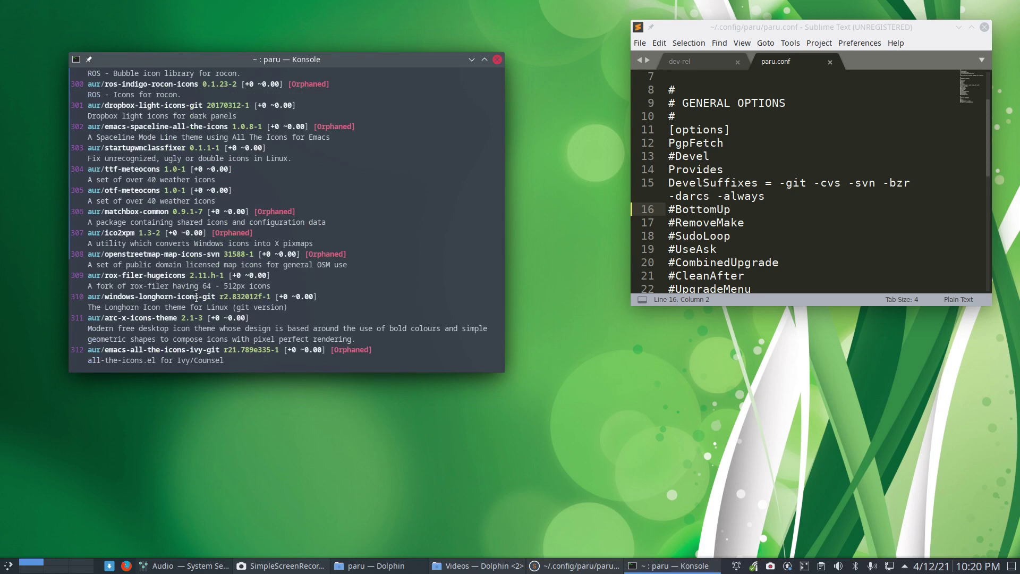
{"action": "scroll", "coordinate": [198, 296], "scroll_direction": "up", "scroll_amount": 5}
{"action": "scroll", "coordinate": [197, 297], "scroll_direction": "up", "scroll_amount": 2}
{"action": "scroll", "coordinate": [197, 297], "scroll_direction": "up", "scroll_amount": 2}
{"action": "scroll", "coordinate": [197, 296], "scroll_direction": "up", "scroll_amount": 3}
{"action": "scroll", "coordinate": [197, 296], "scroll_direction": "up", "scroll_amount": 3}
{"action": "scroll", "coordinate": [196, 297], "scroll_direction": "up", "scroll_amount": 3}
{"action": "scroll", "coordinate": [197, 297], "scroll_direction": "up", "scroll_amount": 3}
{"action": "scroll", "coordinate": [197, 296], "scroll_direction": "up", "scroll_amount": 3}
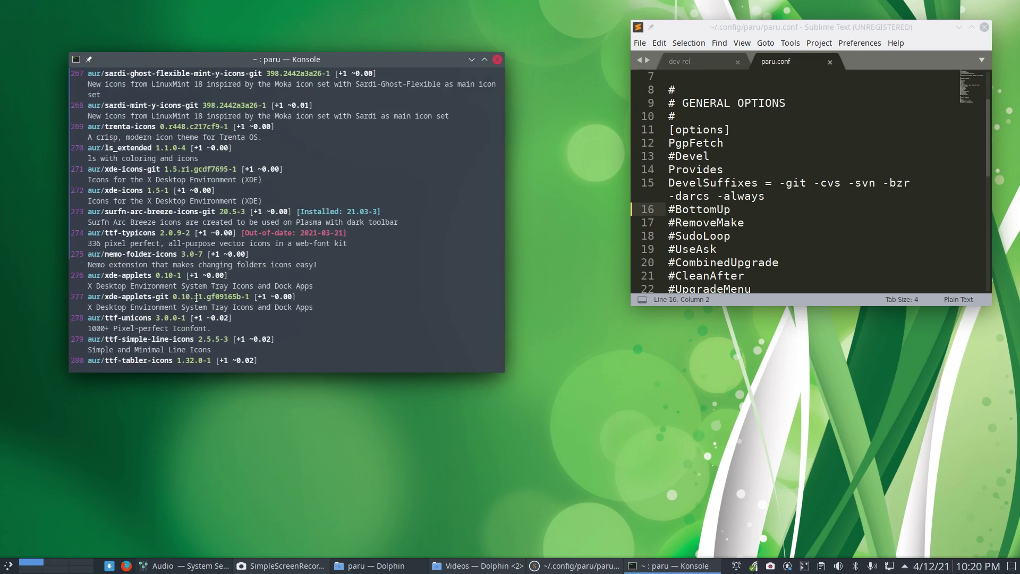
{"action": "scroll", "coordinate": [196, 296], "scroll_direction": "up", "scroll_amount": 3}
{"action": "scroll", "coordinate": [197, 297], "scroll_direction": "up", "scroll_amount": 3}
{"action": "scroll", "coordinate": [197, 297], "scroll_direction": "up", "scroll_amount": 3}
{"action": "scroll", "coordinate": [197, 297], "scroll_direction": "up", "scroll_amount": 2}
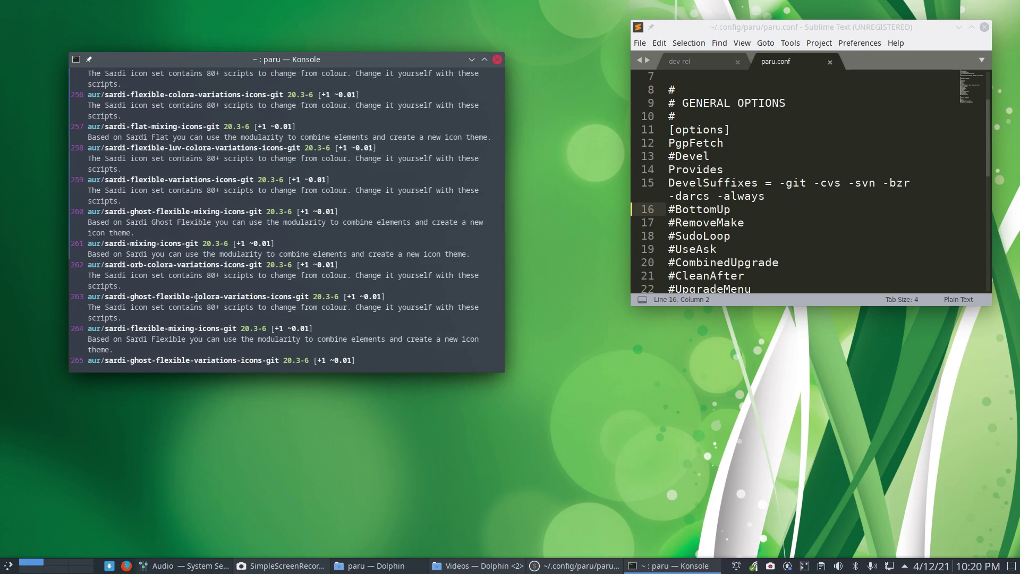
{"action": "scroll", "coordinate": [197, 297], "scroll_direction": "up", "scroll_amount": 5}
{"action": "scroll", "coordinate": [197, 296], "scroll_direction": "up", "scroll_amount": 1}
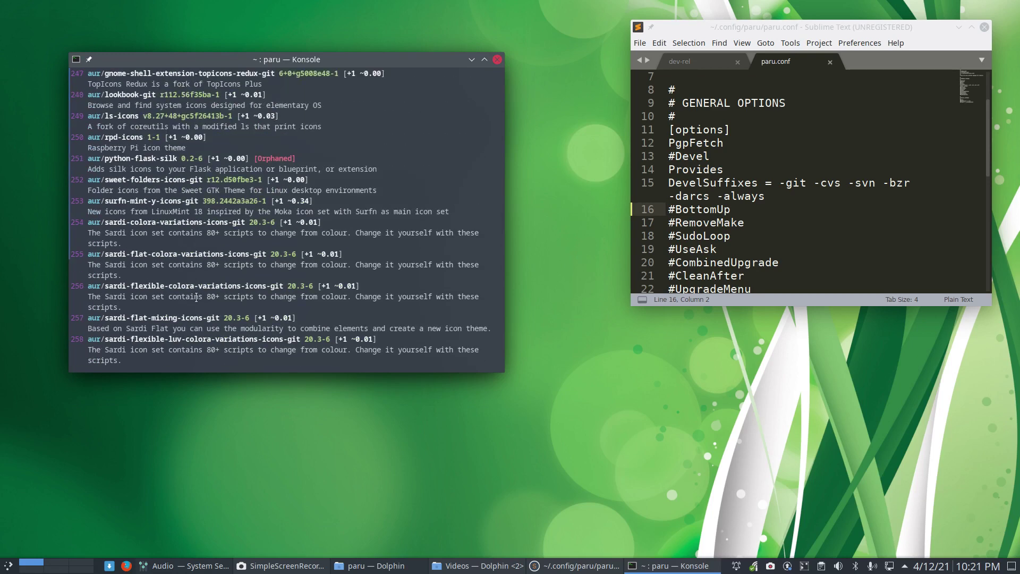
{"action": "scroll", "coordinate": [197, 297], "scroll_direction": "up", "scroll_amount": 5}
{"action": "scroll", "coordinate": [197, 297], "scroll_direction": "up", "scroll_amount": 5}
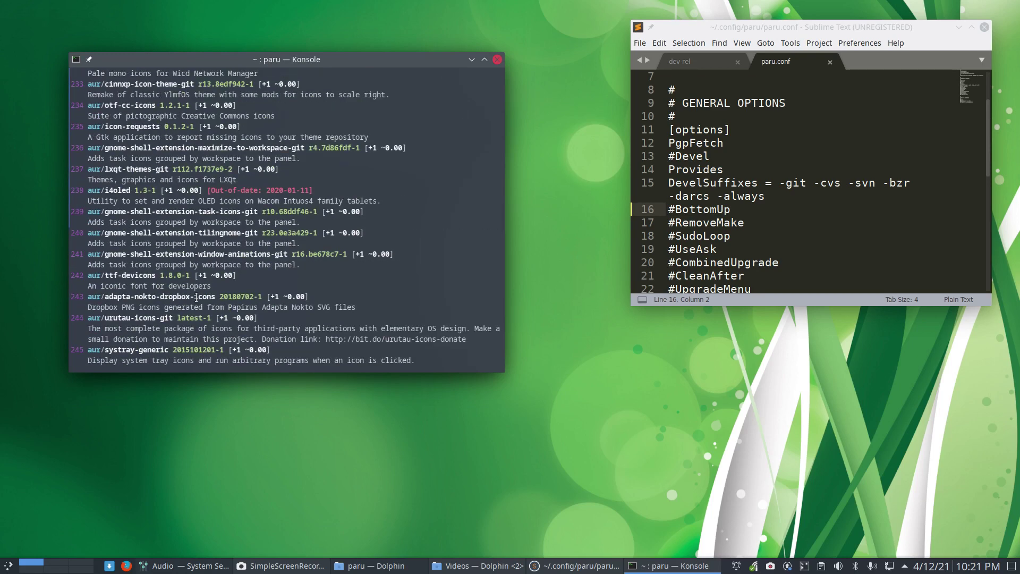
{"action": "scroll", "coordinate": [197, 297], "scroll_direction": "up", "scroll_amount": 3}
{"action": "scroll", "coordinate": [197, 296], "scroll_direction": "up", "scroll_amount": 1}
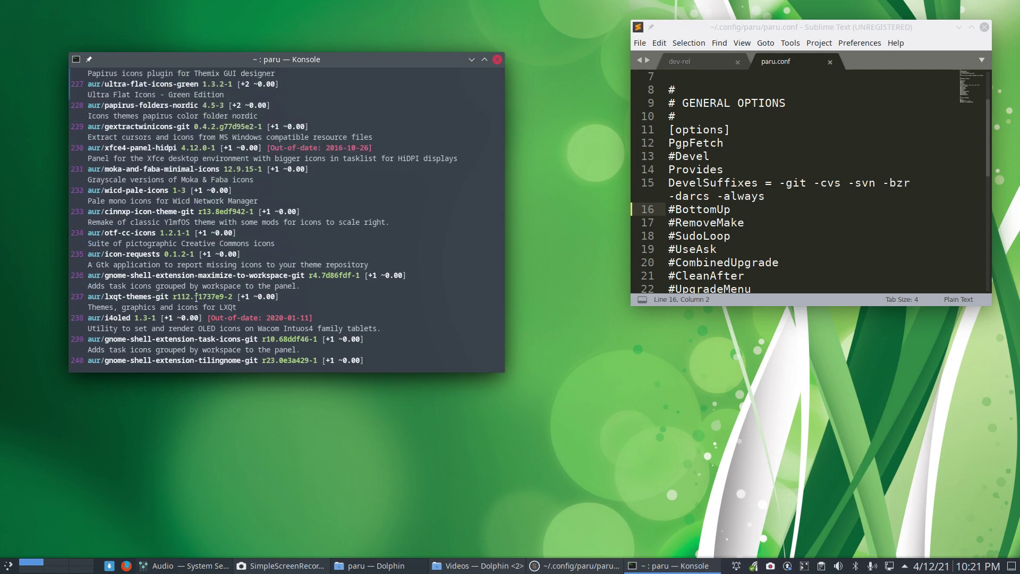
{"action": "scroll", "coordinate": [197, 296], "scroll_direction": "up", "scroll_amount": 1}
{"action": "scroll", "coordinate": [197, 296], "scroll_direction": "up", "scroll_amount": 1}
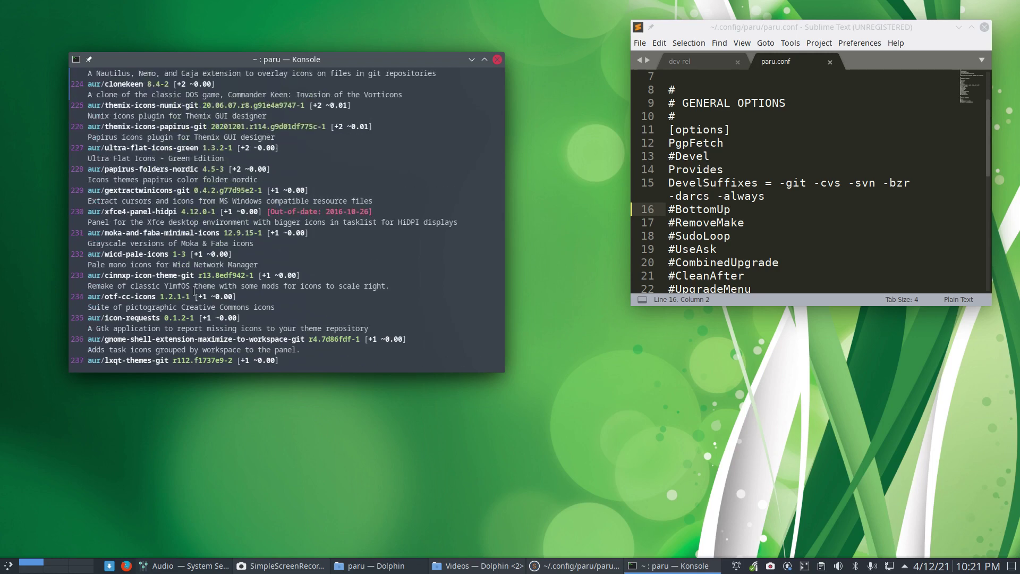
{"action": "scroll", "coordinate": [196, 293], "scroll_direction": "up", "scroll_amount": 4}
{"action": "scroll", "coordinate": [196, 290], "scroll_direction": "up", "scroll_amount": 1}
{"action": "scroll", "coordinate": [196, 289], "scroll_direction": "up", "scroll_amount": 3}
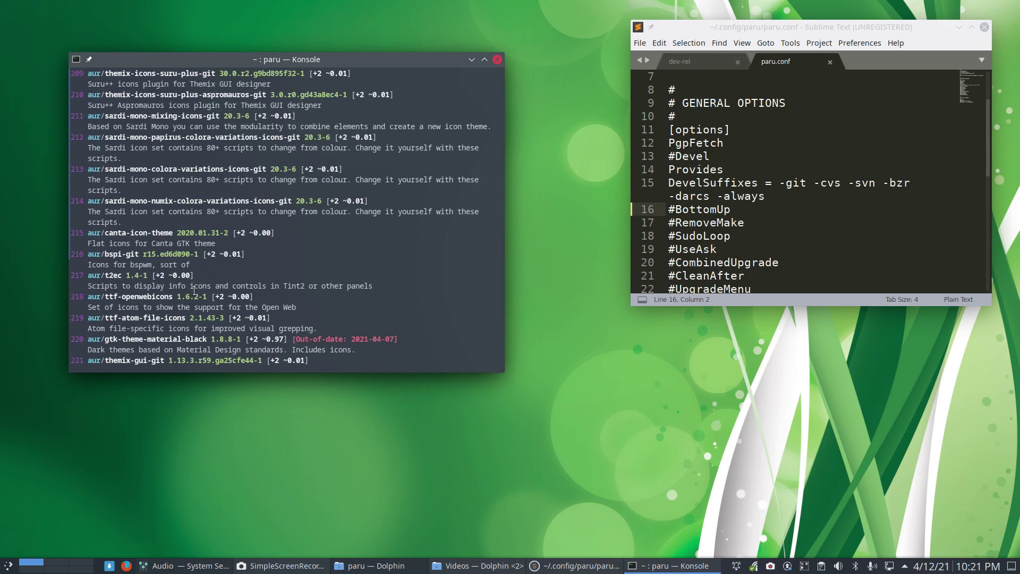
{"action": "scroll", "coordinate": [195, 289], "scroll_direction": "up", "scroll_amount": 4}
{"action": "scroll", "coordinate": [195, 291], "scroll_direction": "up", "scroll_amount": 3}
{"action": "scroll", "coordinate": [195, 290], "scroll_direction": "up", "scroll_amount": 10}
{"action": "scroll", "coordinate": [195, 291], "scroll_direction": "up", "scroll_amount": 10}
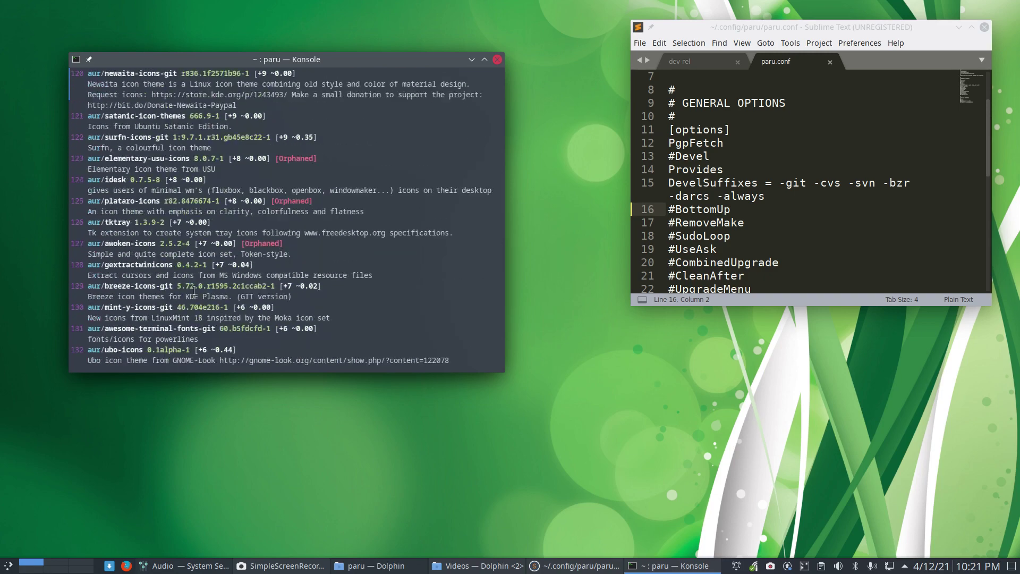
{"action": "scroll", "coordinate": [194, 290], "scroll_direction": "up", "scroll_amount": 10}
{"action": "scroll", "coordinate": [194, 290], "scroll_direction": "up", "scroll_amount": 10}
{"action": "scroll", "coordinate": [194, 291], "scroll_direction": "down", "scroll_amount": 18}
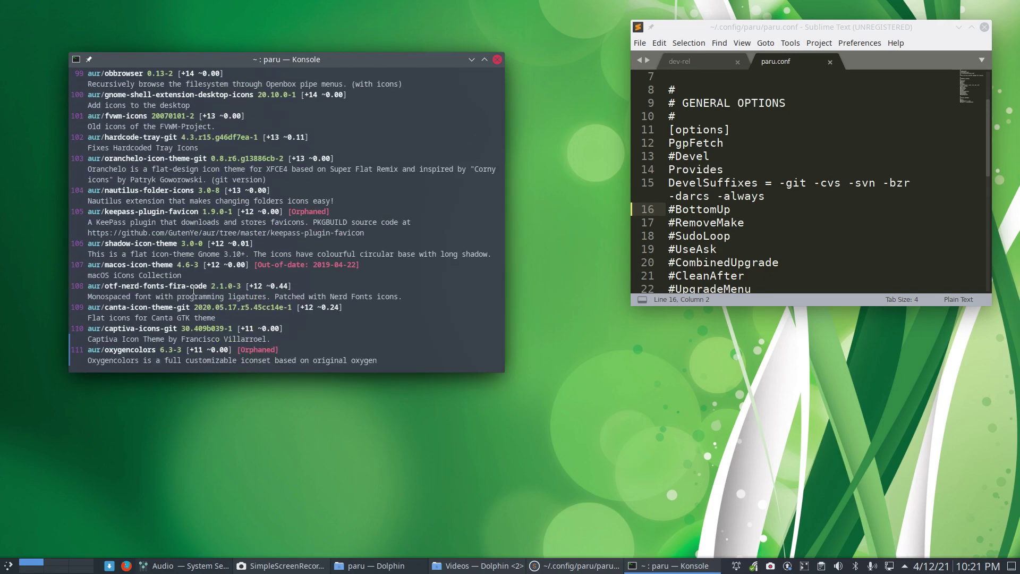
Step: Delete the # before BottomUp on line 16 of paru.conf to uncomment it
{"action": "left_click", "coordinate": [710, 209]}
{"action": "left_click", "coordinate": [675, 209]}
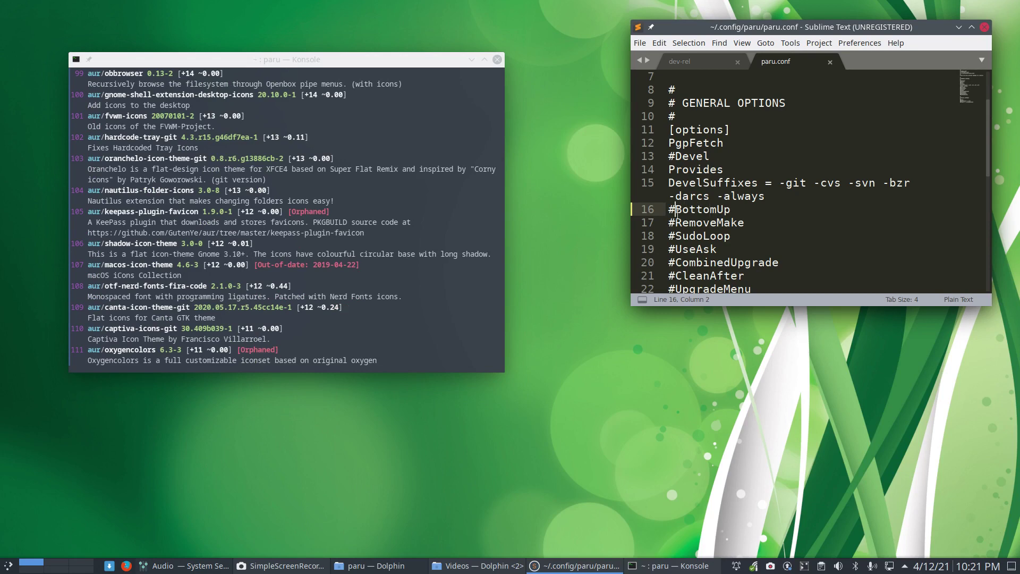
{"action": "key", "text": "BackSpace"}
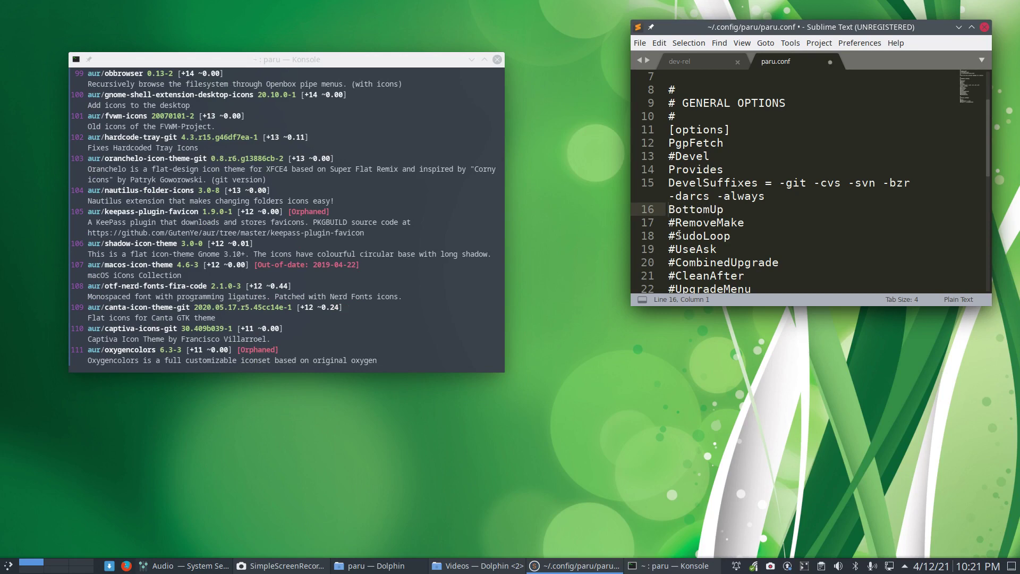
{"action": "left_click", "coordinate": [368, 412]}
Step: Run the yay icon search in a new terminal and highlight blocks of its results
{"action": "key", "text": "ctrl+alt+t"}
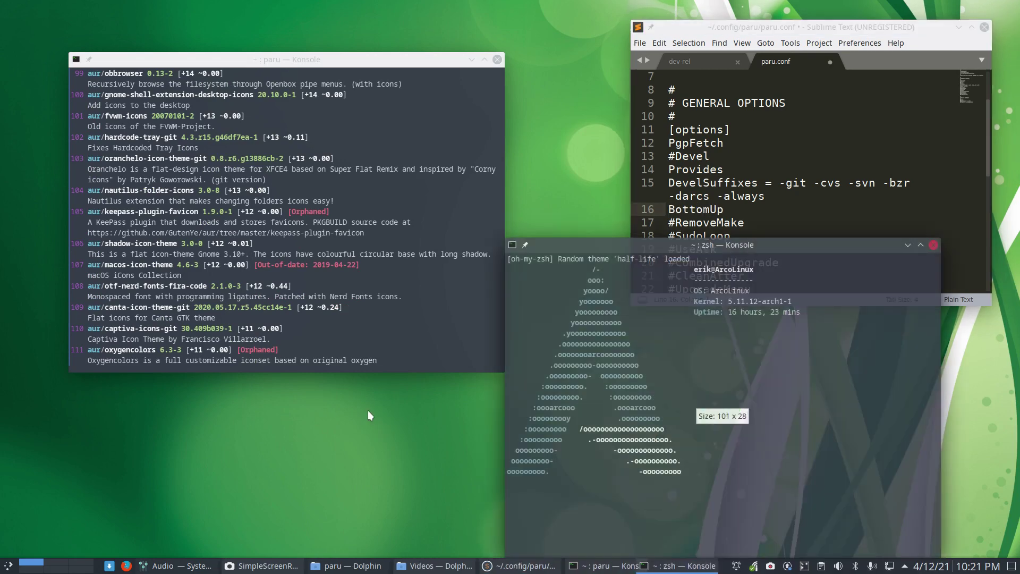
{"action": "type", "text": "yay "}
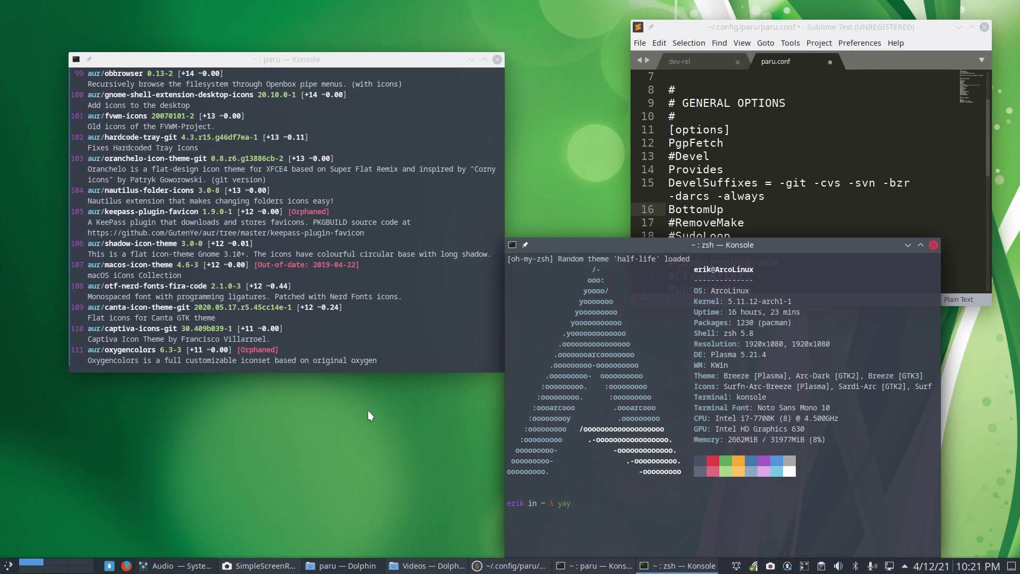
{"action": "type", "text": "icons"}
{"action": "key", "text": "Return"}
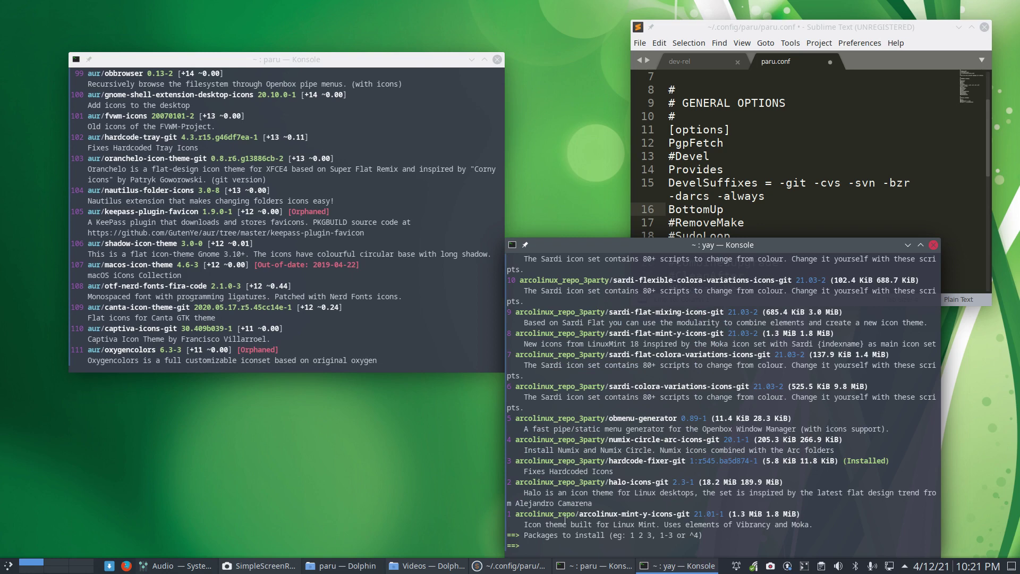
{"action": "scroll", "coordinate": [567, 502], "scroll_direction": "up", "scroll_amount": 4}
{"action": "scroll", "coordinate": [567, 470], "scroll_direction": "up", "scroll_amount": 4}
{"action": "scroll", "coordinate": [569, 437], "scroll_direction": "up", "scroll_amount": 4}
{"action": "scroll", "coordinate": [570, 437], "scroll_direction": "up", "scroll_amount": 5}
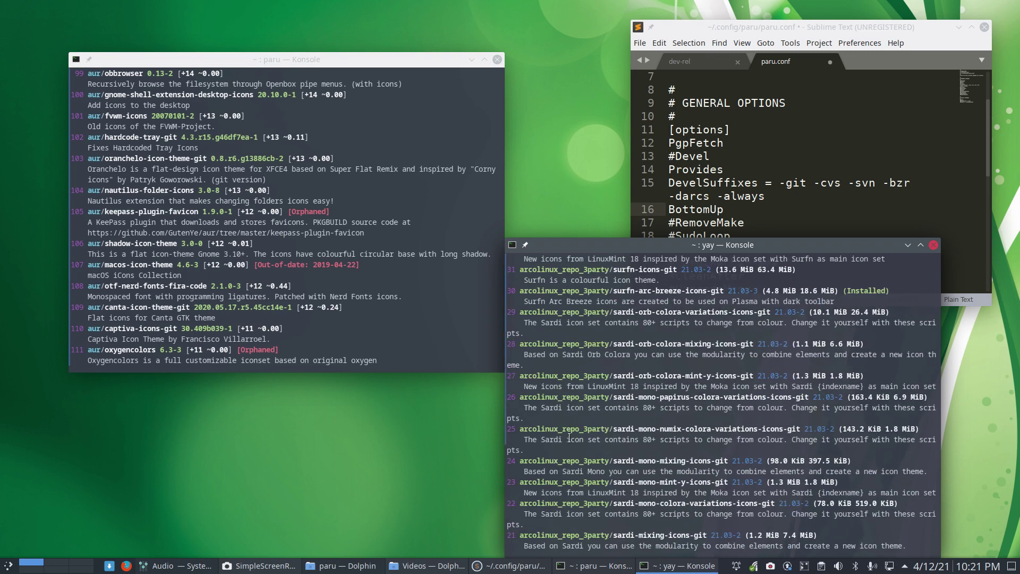
{"action": "scroll", "coordinate": [571, 451], "scroll_direction": "up", "scroll_amount": 5}
{"action": "scroll", "coordinate": [573, 468], "scroll_direction": "up", "scroll_amount": 5}
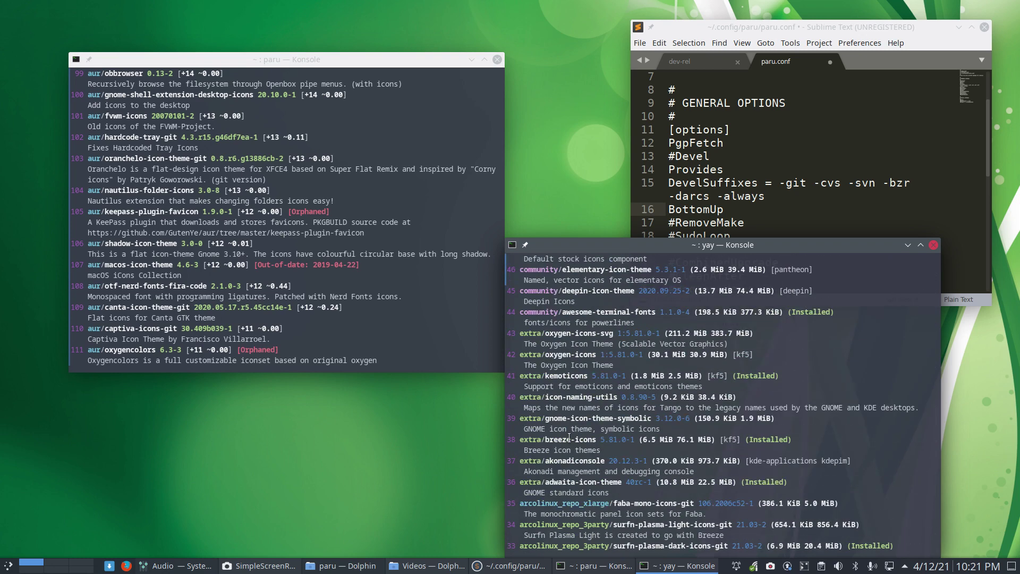
{"action": "double_click", "coordinate": [630, 507]}
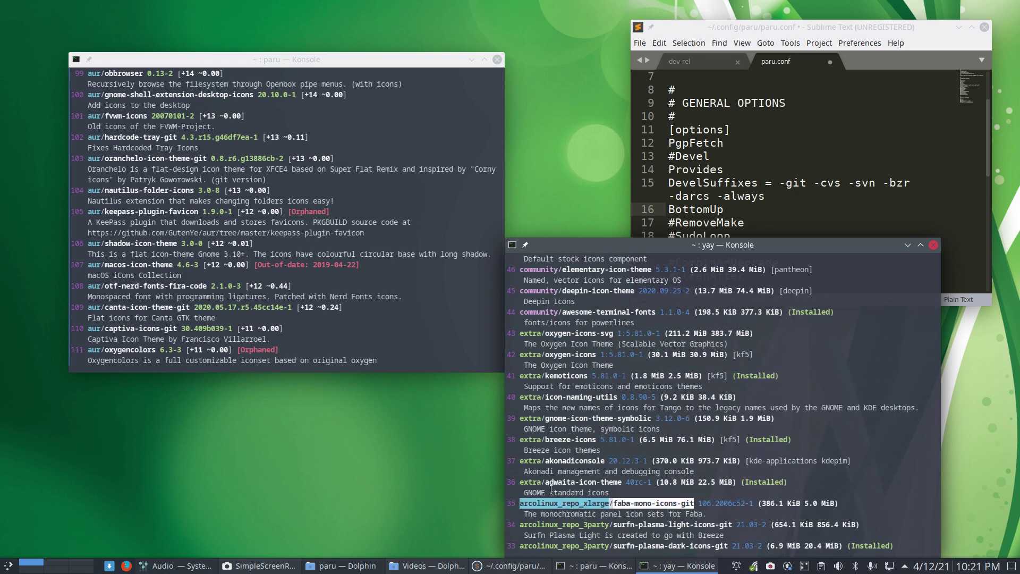
{"action": "left_click_drag", "start_coordinate": [621, 481], "coordinate": [506, 352]}
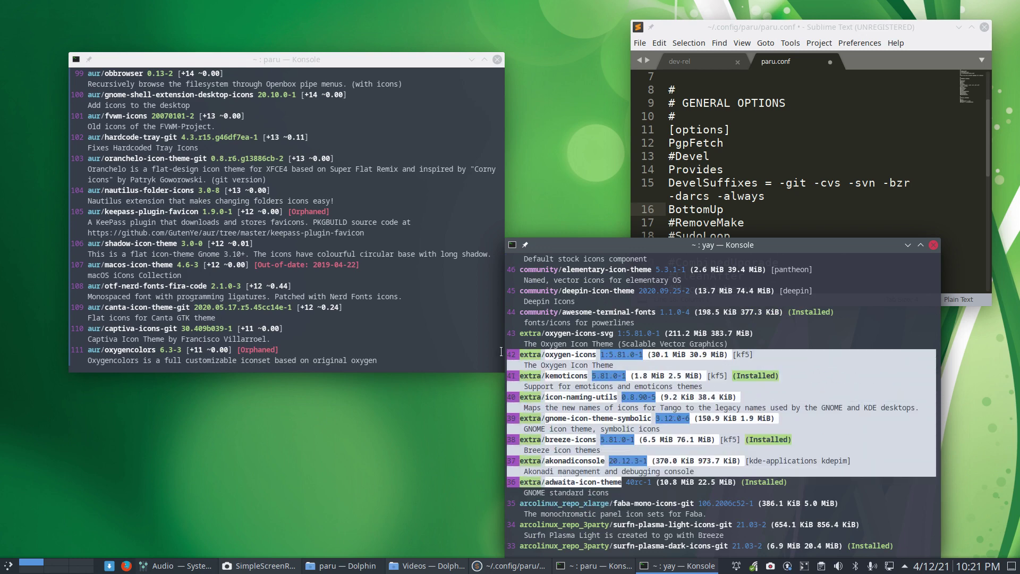
{"action": "scroll", "coordinate": [503, 351], "scroll_direction": "up", "scroll_amount": 5}
{"action": "left_click_drag", "start_coordinate": [502, 351], "coordinate": [508, 338]}
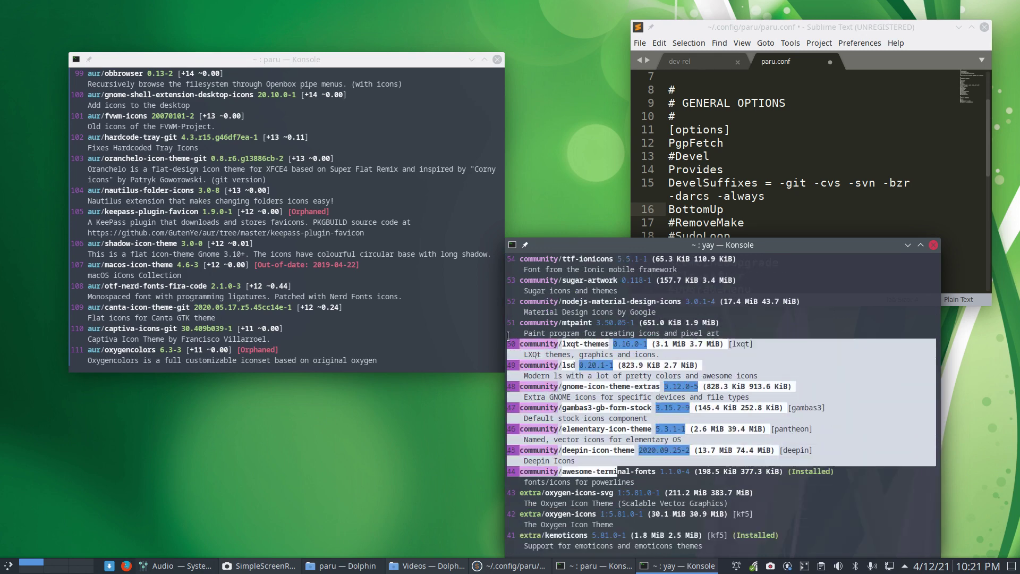
{"action": "scroll", "coordinate": [508, 338], "scroll_direction": "up", "scroll_amount": 6}
{"action": "mouse_move", "coordinate": [532, 396]}
{"action": "left_mouse_down"}
{"action": "mouse_move", "coordinate": [565, 407]}
{"action": "mouse_move", "coordinate": [515, 302]}
{"action": "left_mouse_up"}
{"action": "left_click", "coordinate": [668, 416]}
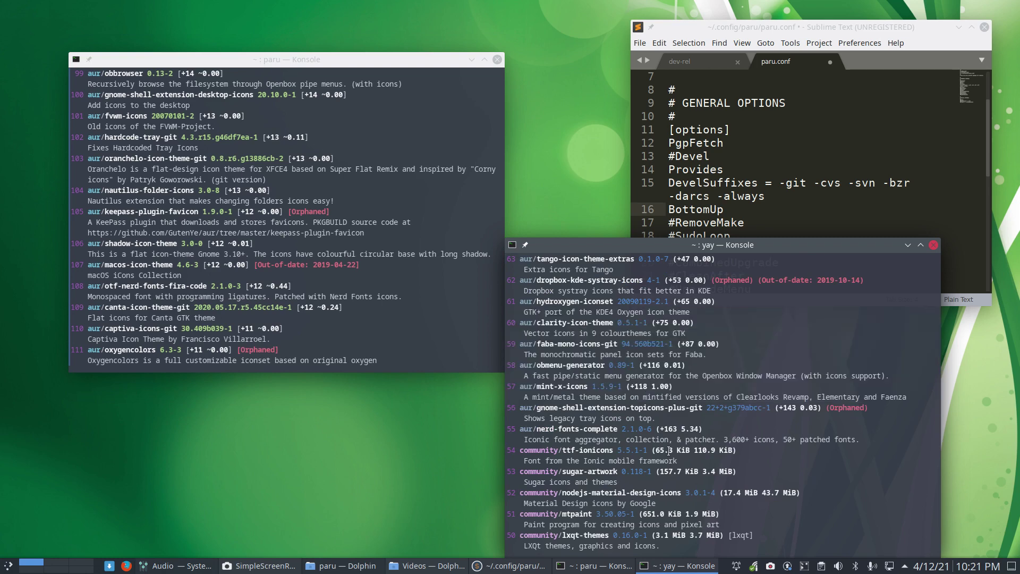
Step: Compare the vote counts 143, 118 and 87, then close the yay window
{"action": "left_click_drag", "start_coordinate": [780, 405], "coordinate": [797, 406]}
{"action": "left_click_drag", "start_coordinate": [633, 386], "coordinate": [651, 387]}
{"action": "left_click_drag", "start_coordinate": [682, 345], "coordinate": [698, 322]}
{"action": "left_click", "coordinate": [724, 393]}
{"action": "scroll", "coordinate": [724, 393], "scroll_direction": "up", "scroll_amount": 4}
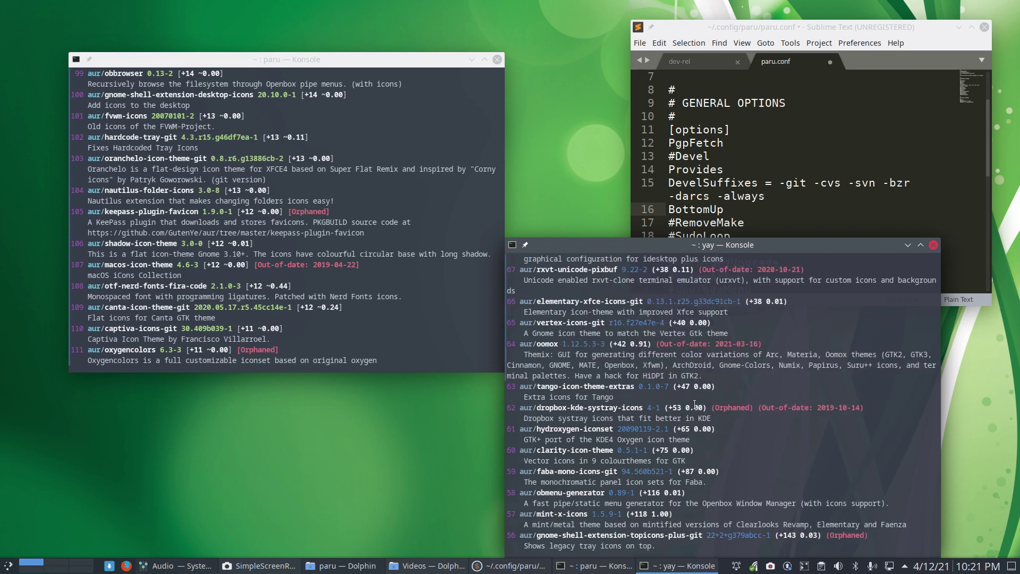
{"action": "left_click", "coordinate": [933, 245]}
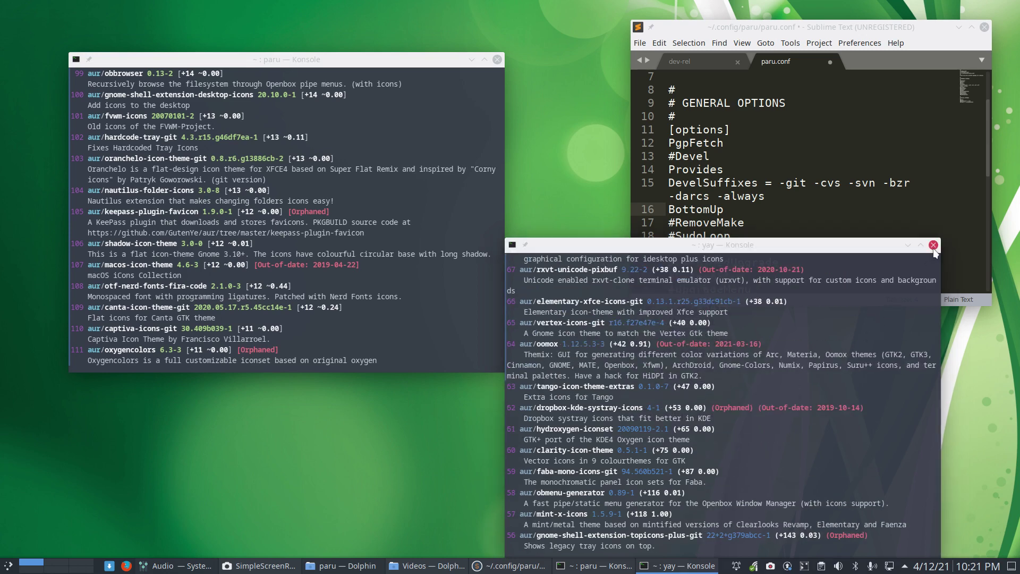
Step: Confirm closing the yay terminal and abort the running search in the paru terminal
{"action": "left_click", "coordinate": [713, 470]}
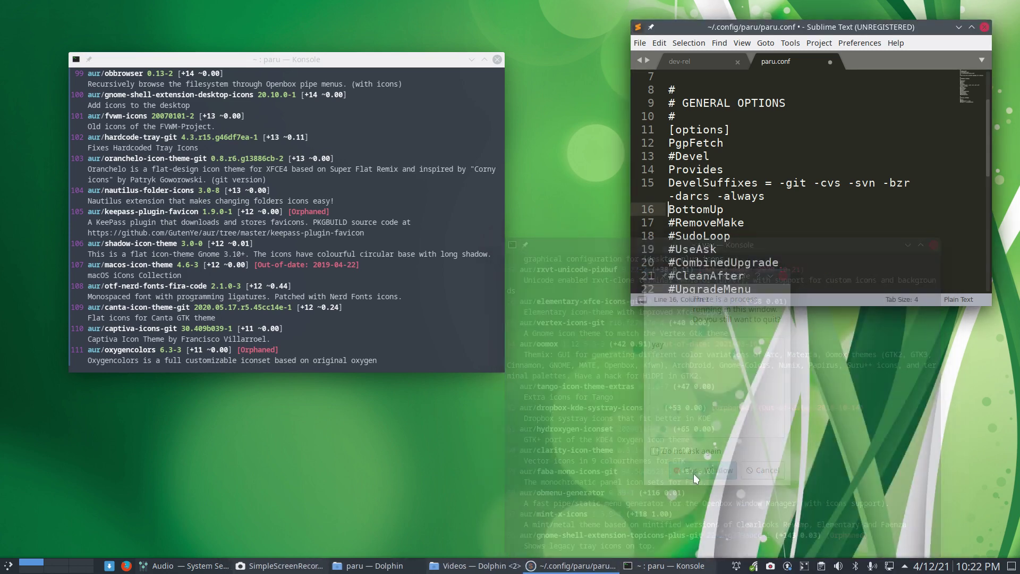
{"action": "left_click", "coordinate": [382, 357]}
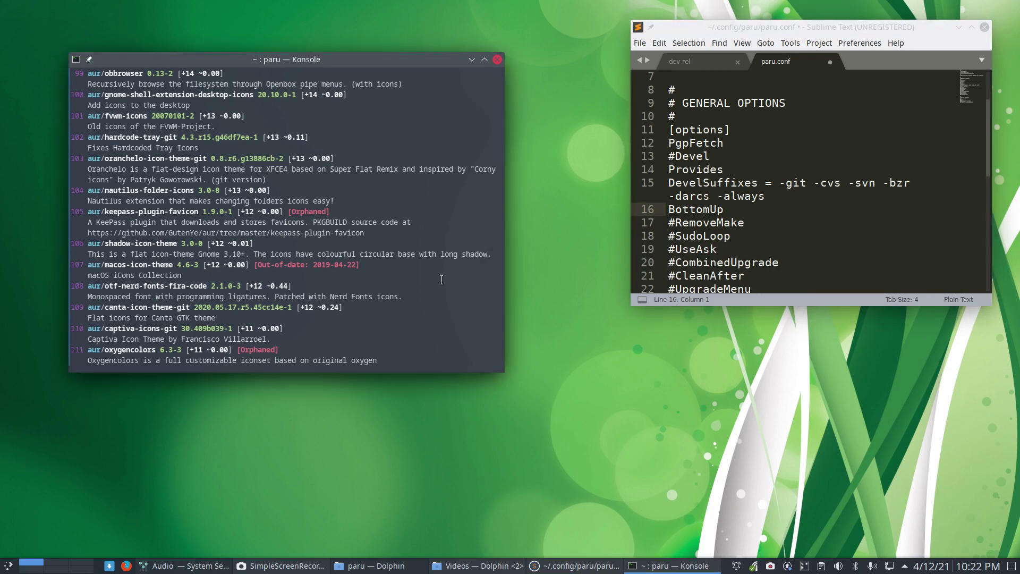
{"action": "key", "text": "Up"}
{"action": "key", "text": "ctrl+c"}
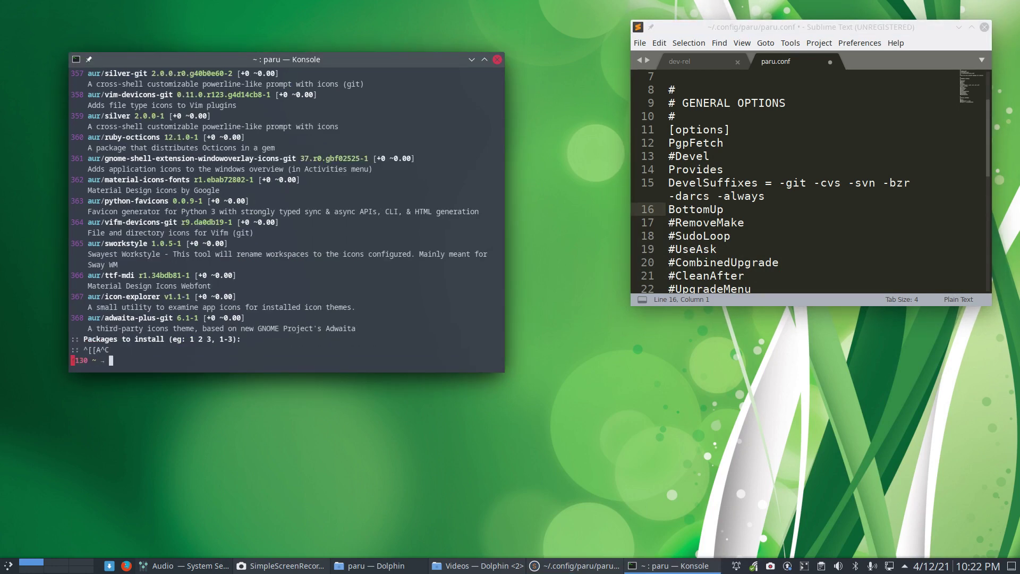
{"action": "type", "text": "paur"}
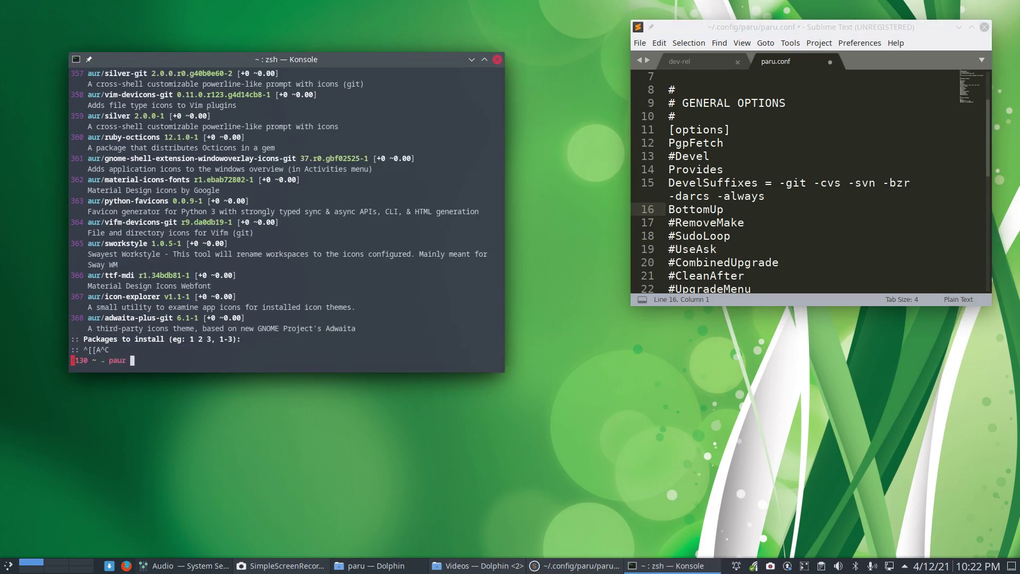
Step: Rerun 'paru icons', then close that terminal despite the running search
{"action": "key", "text": "BackSpace"}
{"action": "key", "text": "BackSpace"}
{"action": "key", "text": "BackSpace"}
{"action": "type", "text": "ru io"}
{"action": "type", "text": "ons"}
{"action": "key", "text": "Return"}
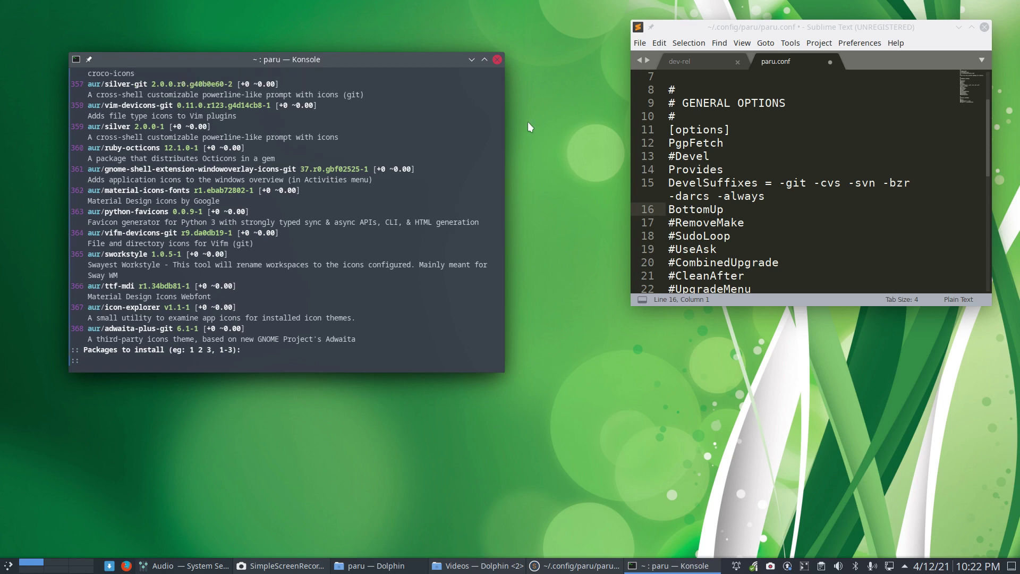
{"action": "left_click", "coordinate": [496, 60]}
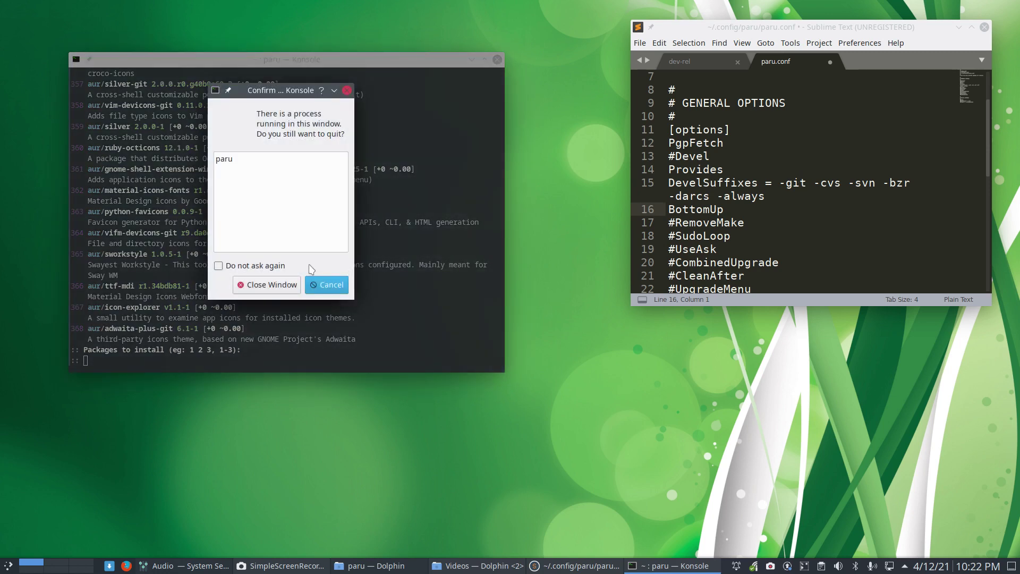
{"action": "left_click", "coordinate": [281, 285]}
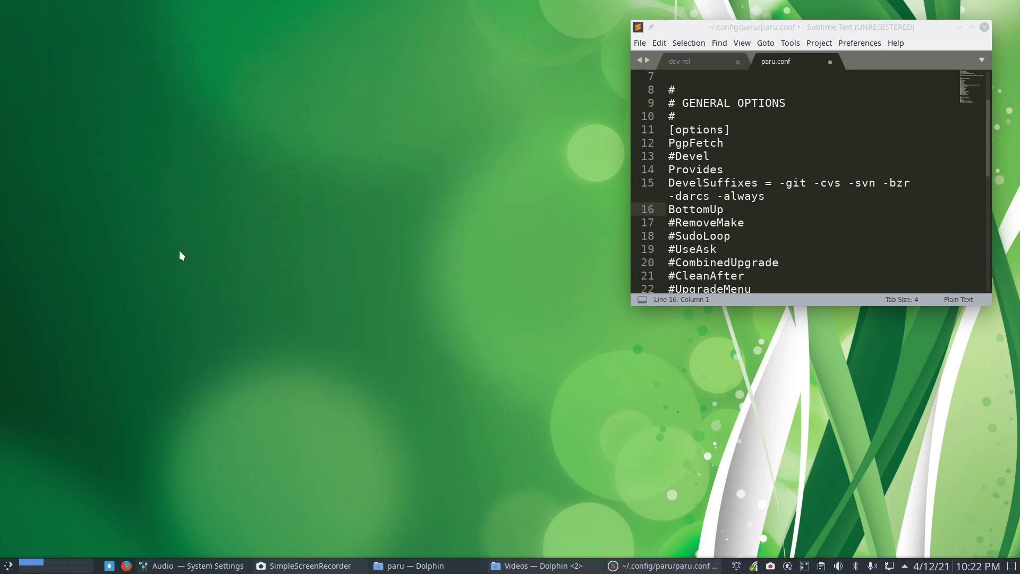
Step: Run 'paru icons' in a fresh terminal window
{"action": "key", "text": "ctrl+alt+t"}
{"action": "type", "text": "p"}
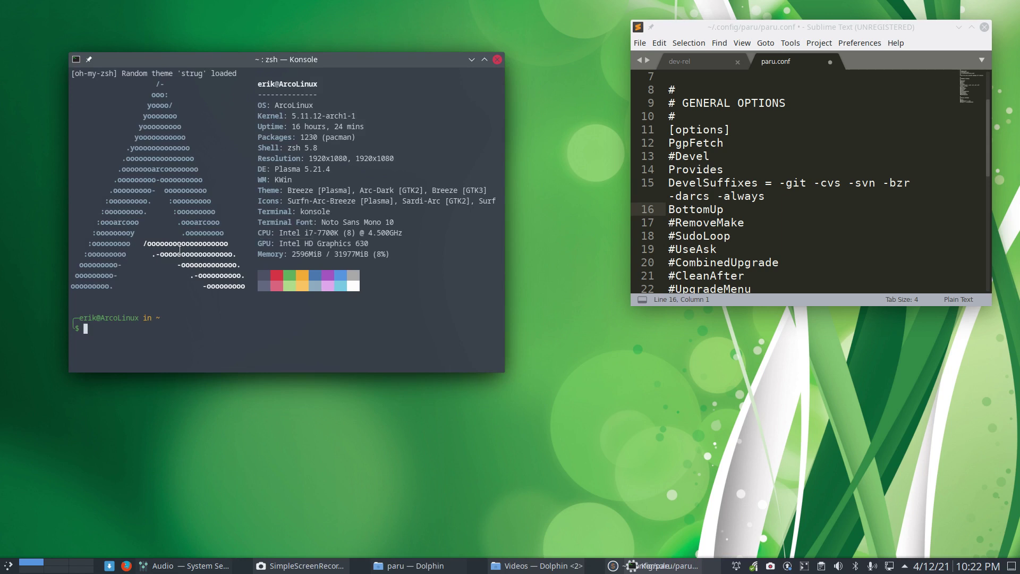
{"action": "type", "text": "au"}
{"action": "key", "text": "BackSpace"}
{"action": "type", "text": "ru ico"}
{"action": "type", "text": "ns"}
{"action": "key", "text": "Return"}
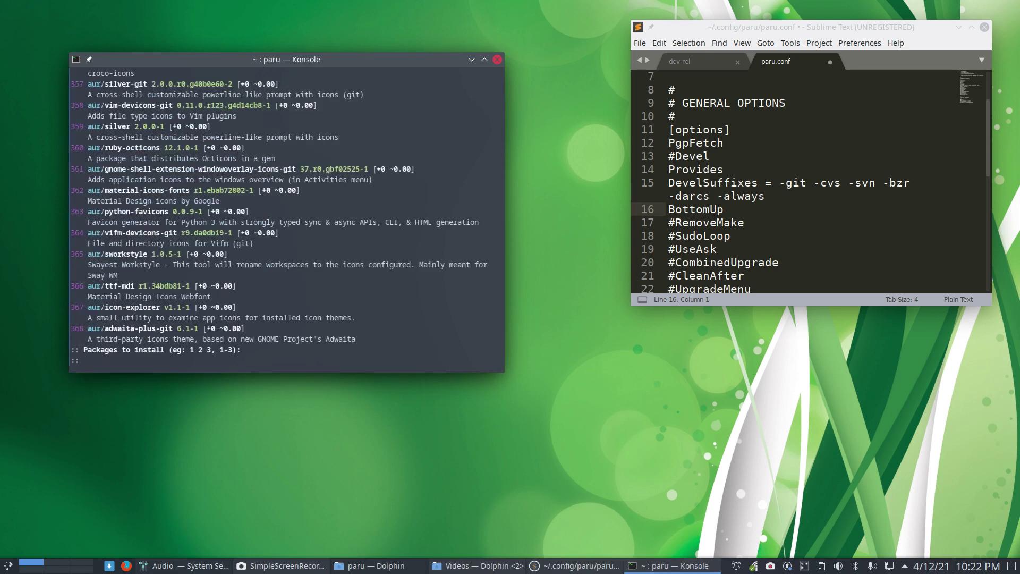
Step: Save paru.conf in Sublime Text and cancel paru's pending prompt in Konsole
{"action": "left_click", "coordinate": [827, 89]}
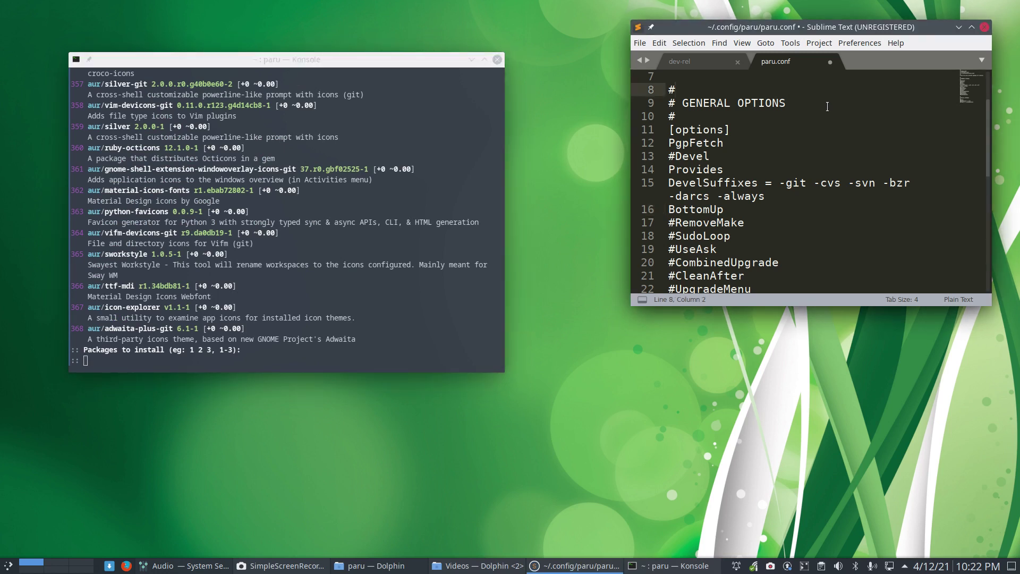
{"action": "key", "text": "ctrl+s"}
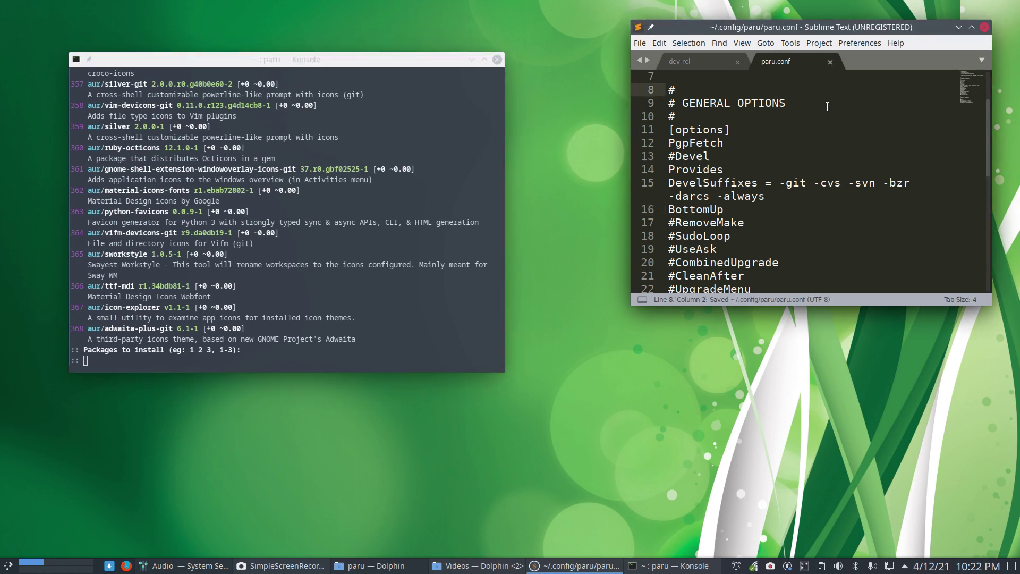
{"action": "key", "text": "alt+Tab"}
{"action": "key", "text": "ctrl+c"}
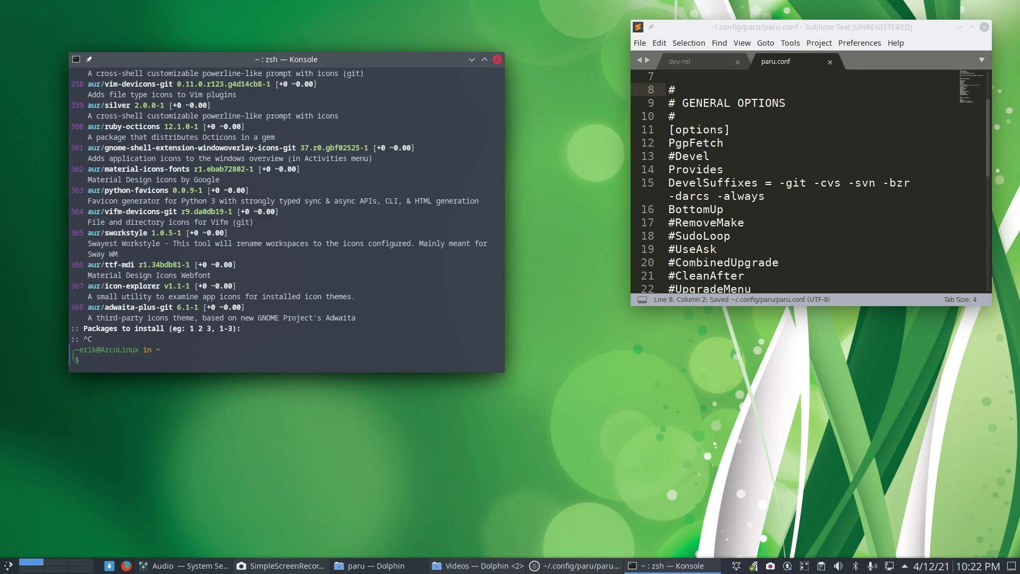
Step: Rerun 'paru icons' and highlight the arcolinux-mint-y-icons and faba-mono-icons entries
{"action": "key", "text": "Up"}
{"action": "key", "text": "Return"}
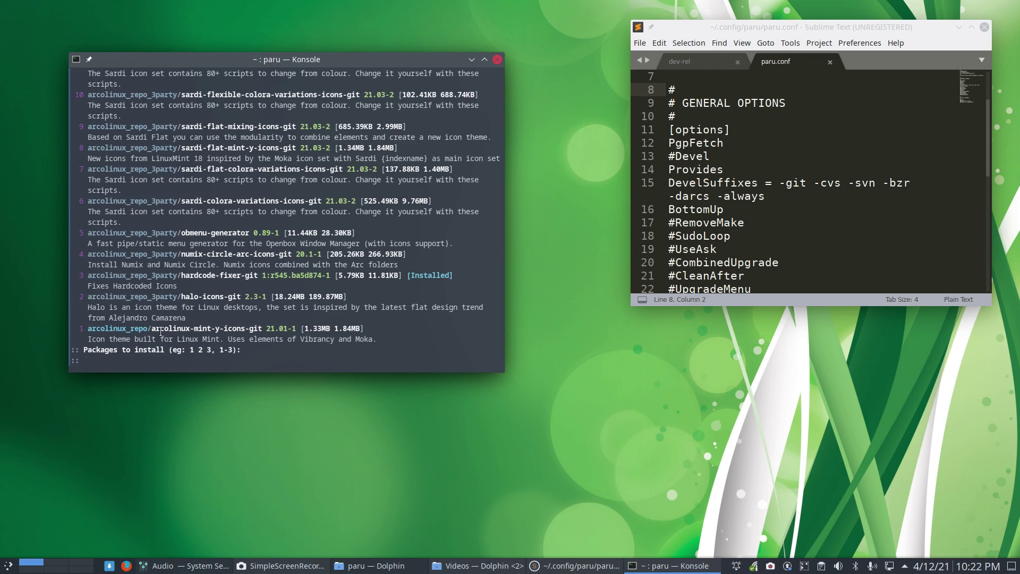
{"action": "left_click_drag", "start_coordinate": [164, 327], "coordinate": [89, 327]}
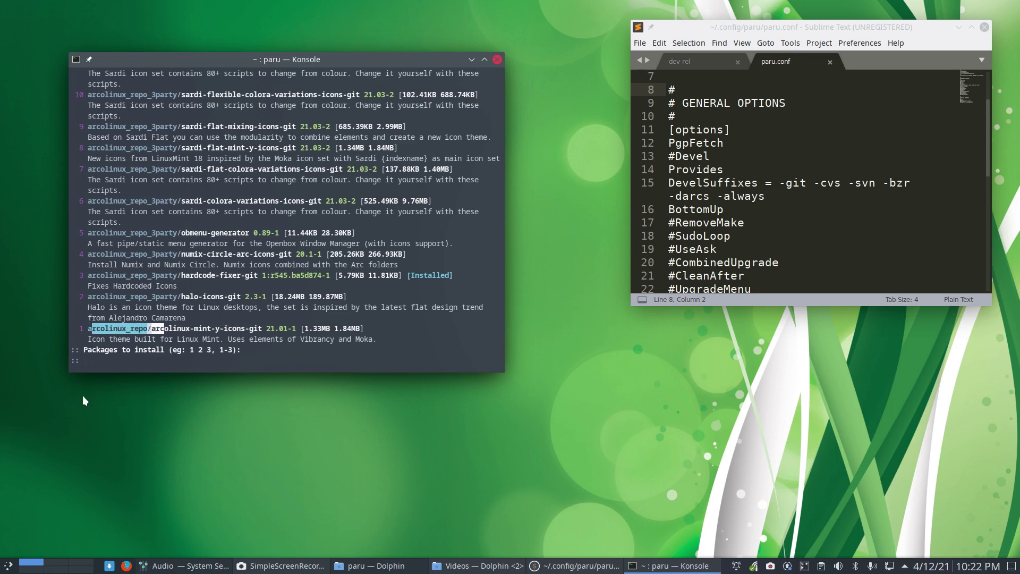
{"action": "left_click_drag", "start_coordinate": [120, 269], "coordinate": [128, 191]}
{"action": "scroll", "coordinate": [141, 263], "scroll_direction": "up", "scroll_amount": 10}
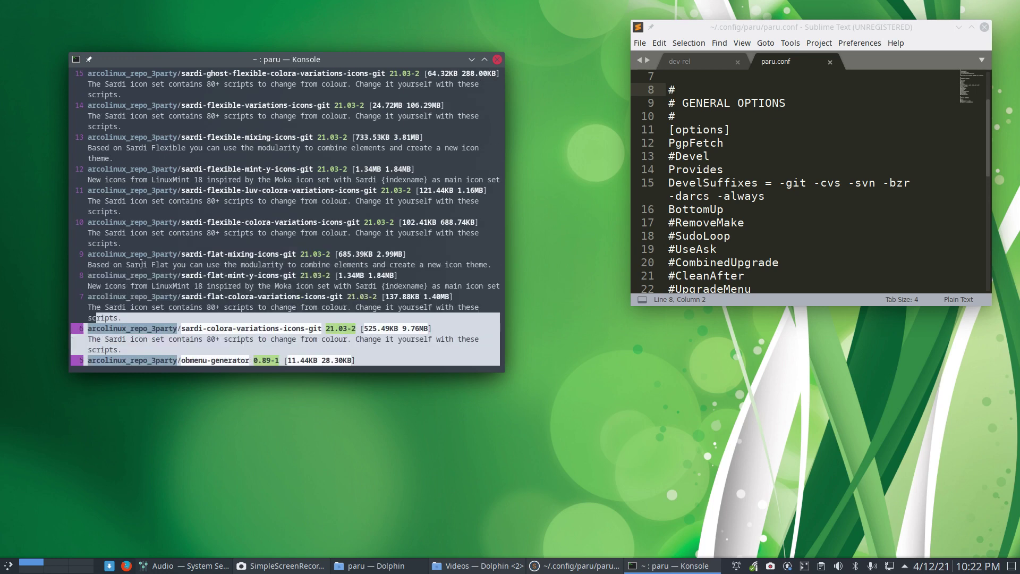
{"action": "scroll", "coordinate": [142, 263], "scroll_direction": "up", "scroll_amount": 10}
{"action": "scroll", "coordinate": [151, 294], "scroll_direction": "up", "scroll_amount": 1}
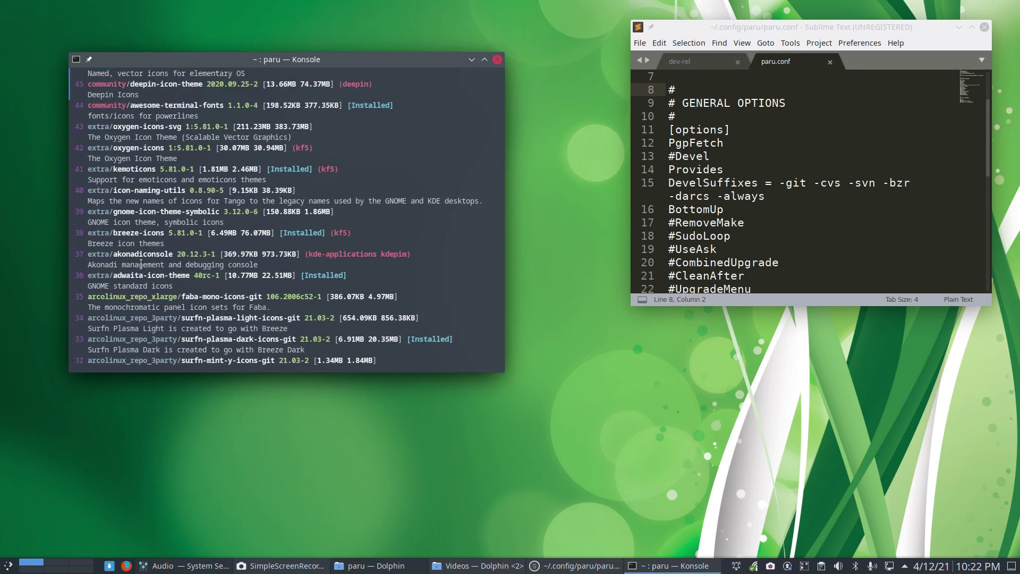
{"action": "mouse_move", "coordinate": [197, 297]}
{"action": "left_mouse_down"}
{"action": "mouse_move", "coordinate": [113, 299]}
{"action": "mouse_move", "coordinate": [92, 118]}
{"action": "left_mouse_up"}
{"action": "scroll", "coordinate": [90, 116], "scroll_direction": "up", "scroll_amount": 3}
{"action": "scroll", "coordinate": [144, 279], "scroll_direction": "up", "scroll_amount": 3}
{"action": "scroll", "coordinate": [144, 239], "scroll_direction": "up", "scroll_amount": 2}
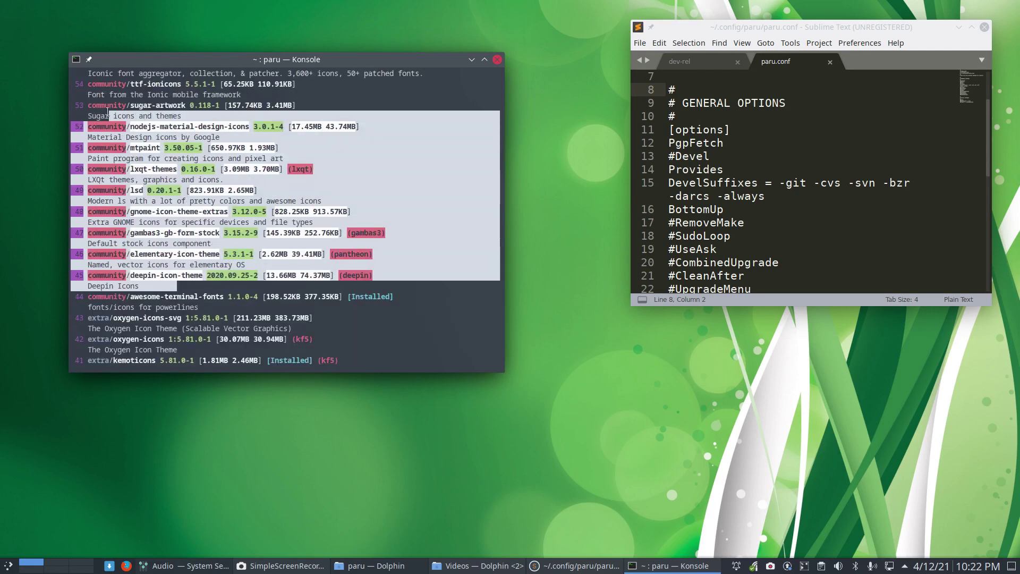
{"action": "scroll", "coordinate": [181, 296], "scroll_direction": "up", "scroll_amount": 3}
{"action": "scroll", "coordinate": [180, 296], "scroll_direction": "up", "scroll_amount": 1}
Step: Highlight the vote counts 143 on topicons and 118 on mint-x-icons
{"action": "left_click", "coordinate": [205, 307]}
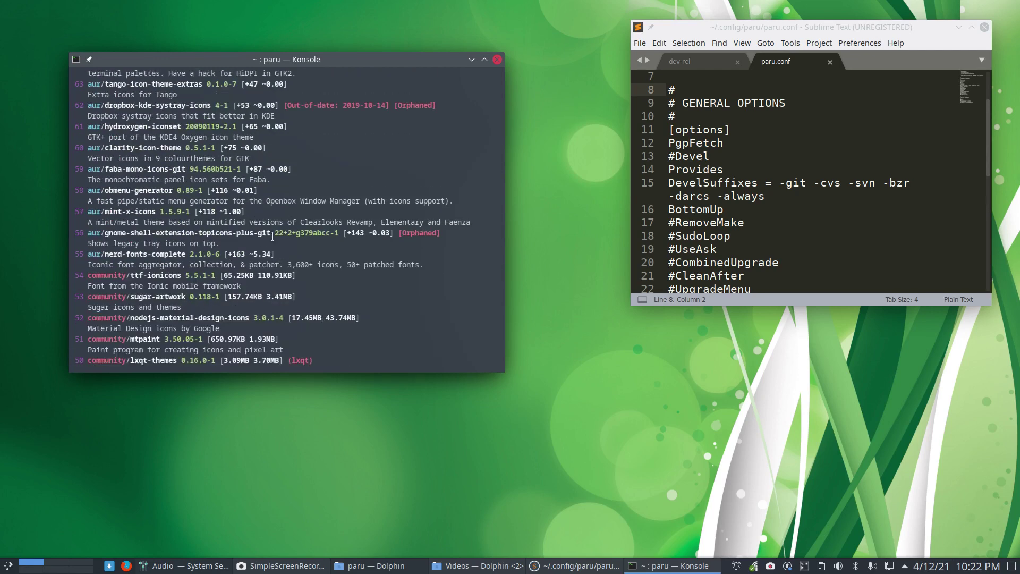
{"action": "left_click_drag", "start_coordinate": [339, 232], "coordinate": [371, 232]}
{"action": "left_click_drag", "start_coordinate": [195, 212], "coordinate": [215, 211]}
{"action": "left_click", "coordinate": [666, 211]}
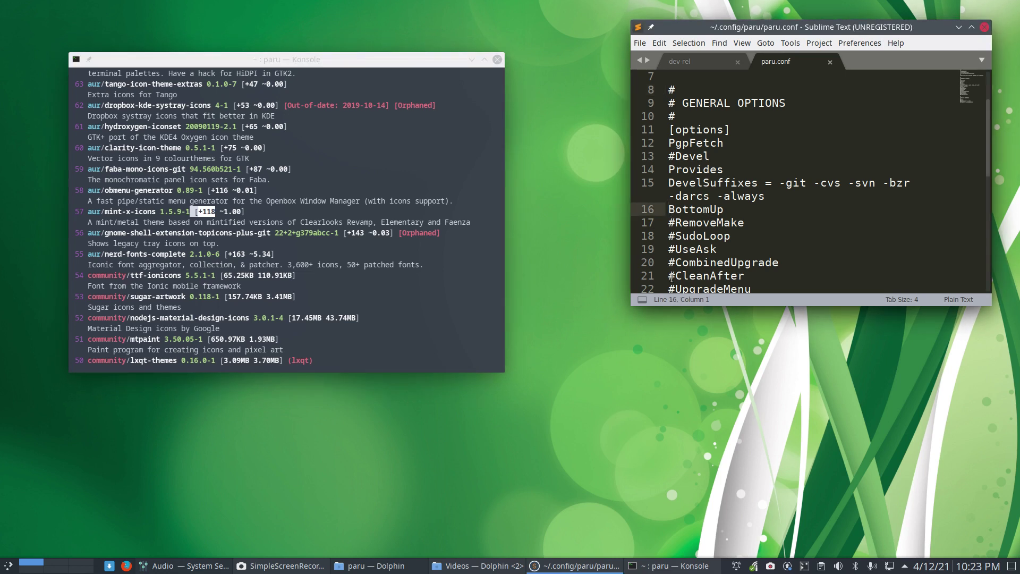